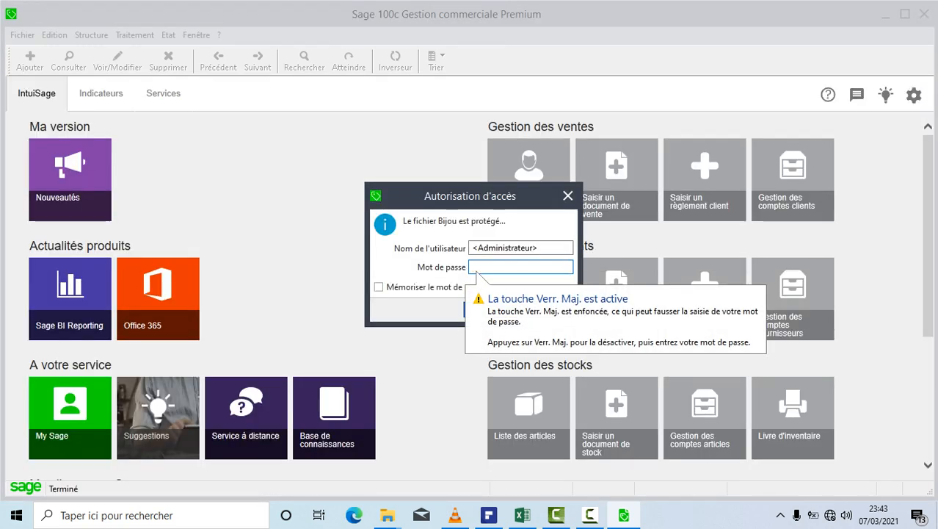
Step: Sign in to the protected Bijou file as <Administrateur>, leaving the option to remember the password off
key("Caps_Lock")
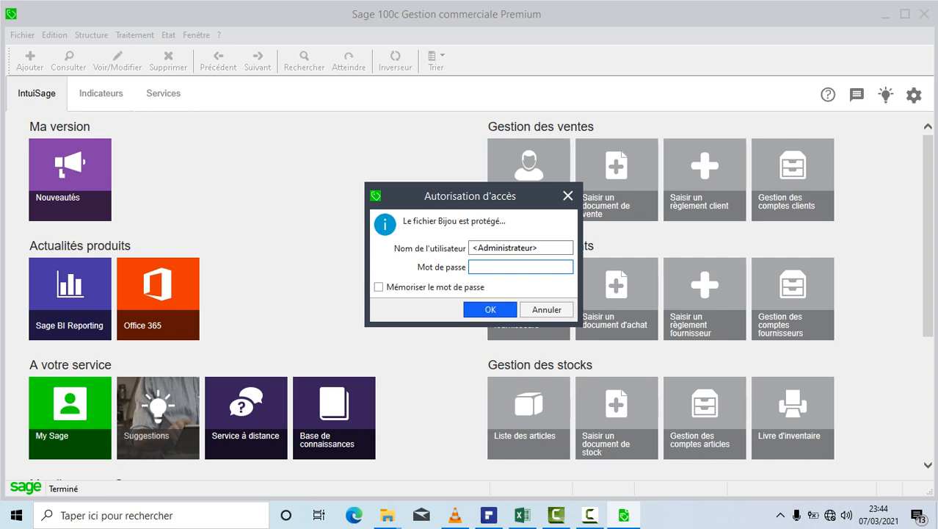
key("Return")
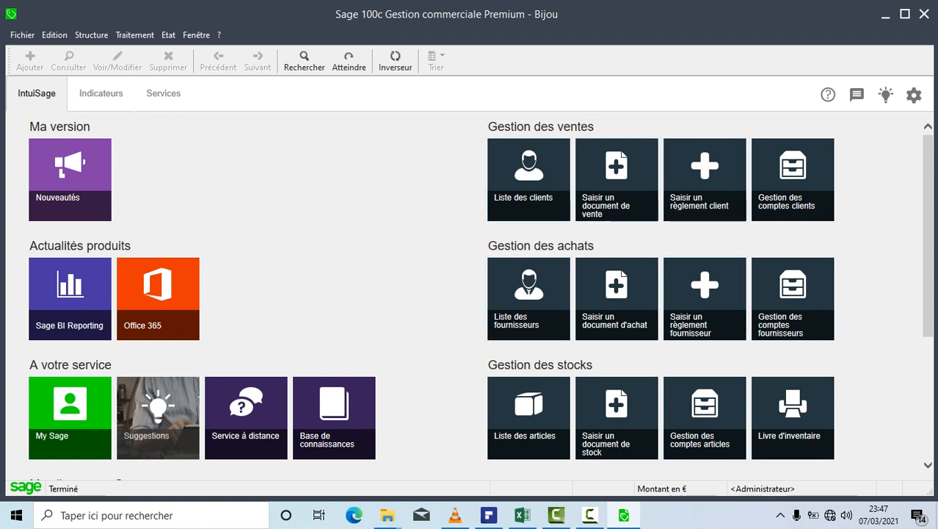
Step: View the client list and the document types available for a new sales document, closing both without changes
left_click(549, 211)
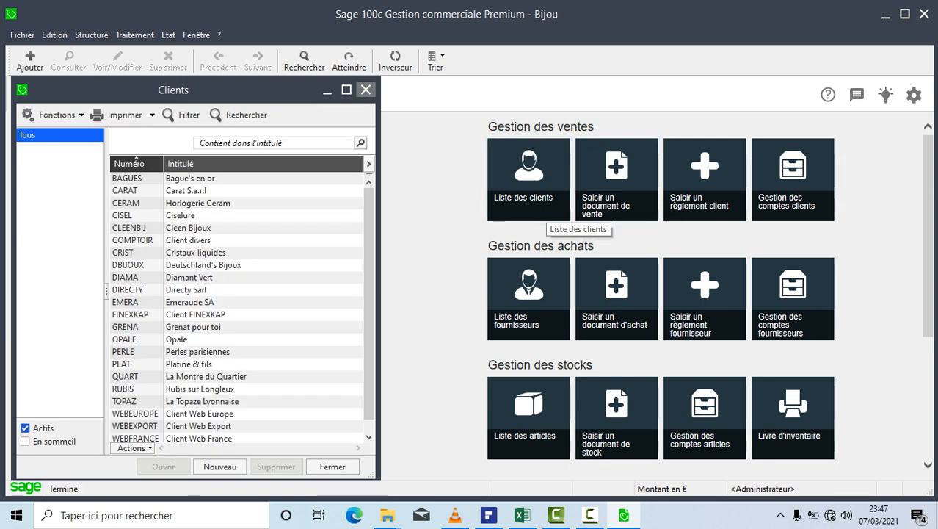
left_click(366, 89)
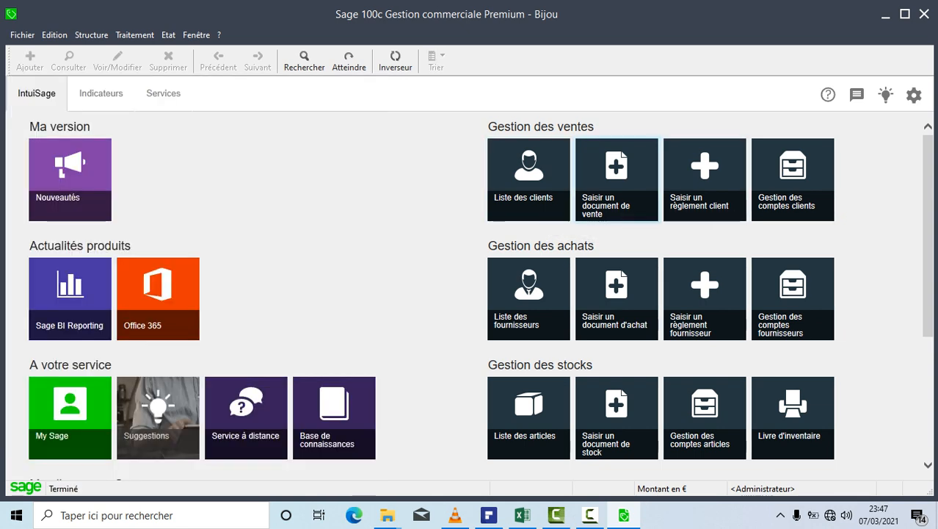
left_click(615, 210)
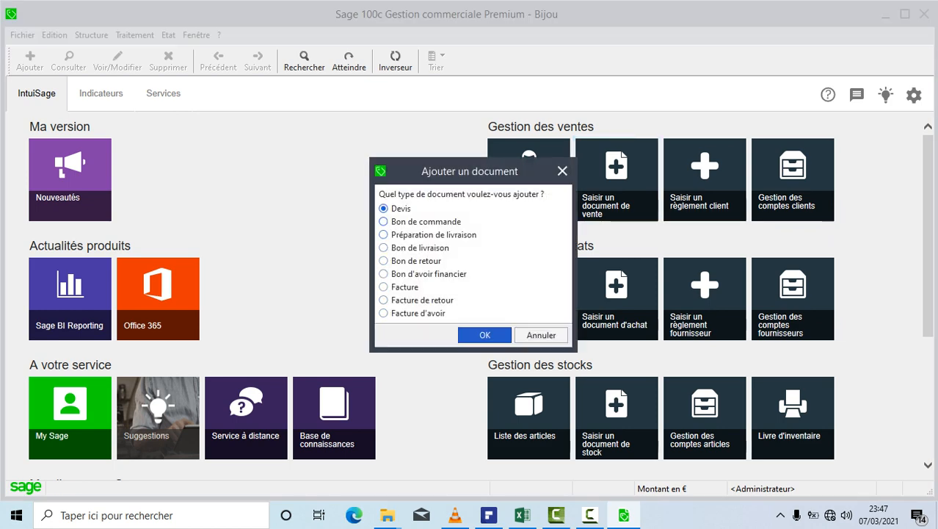
left_click(562, 170)
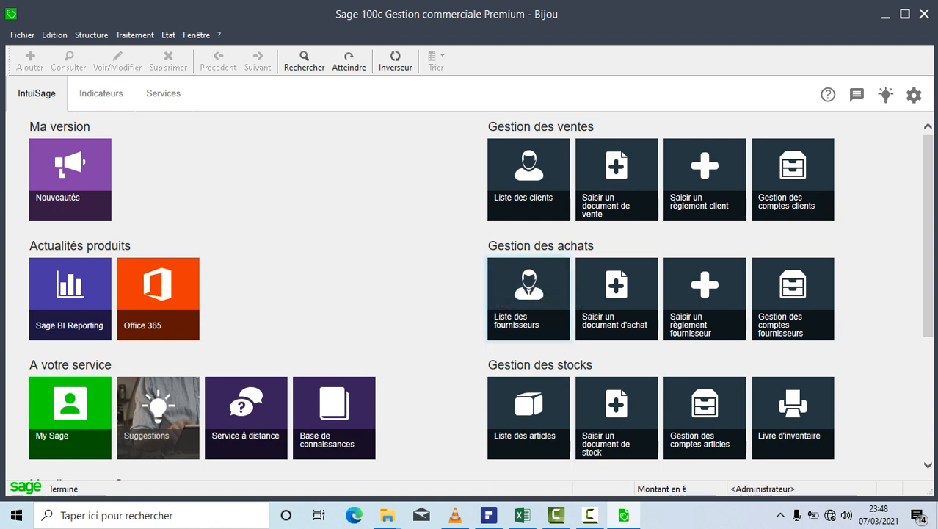
Step: Look through the full supplier list in an enlarged window and close it
left_click(528, 308)
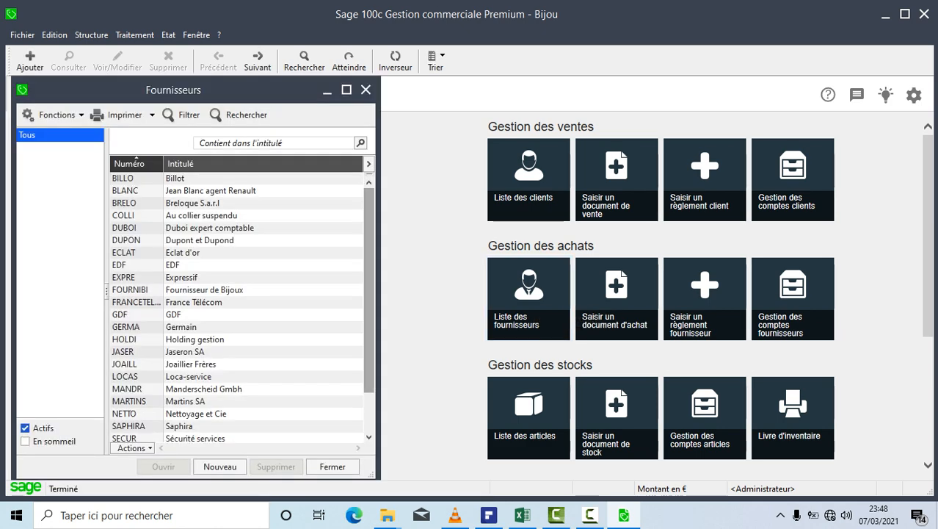
left_click(346, 90)
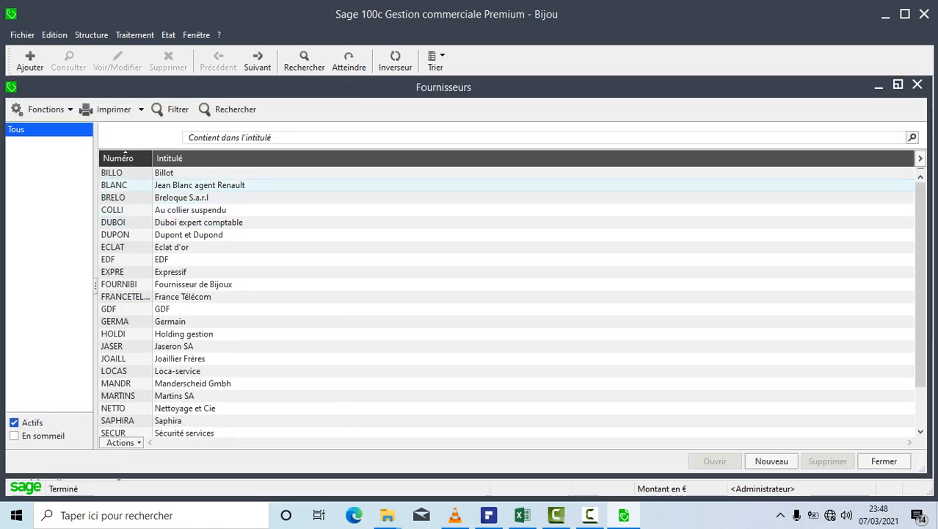
scroll(440, 193, "down", 2)
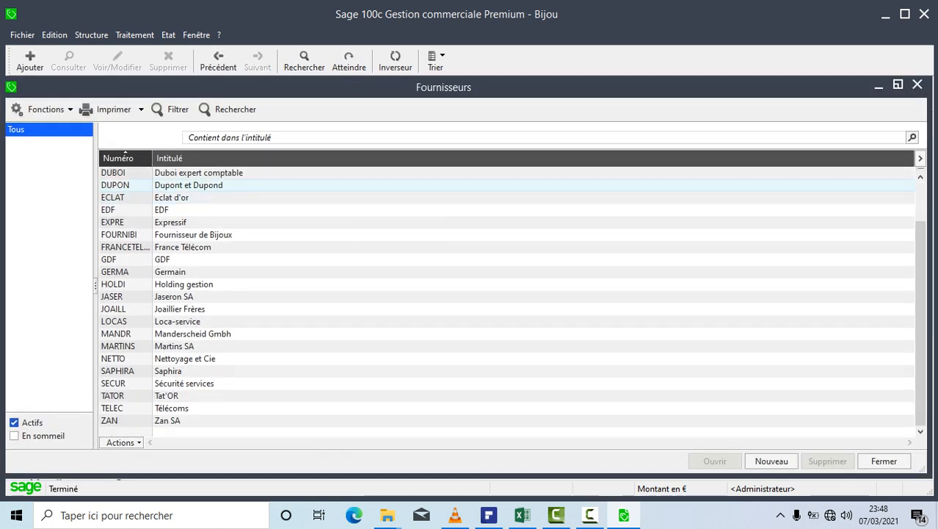
scroll(135, 321, "up", 2)
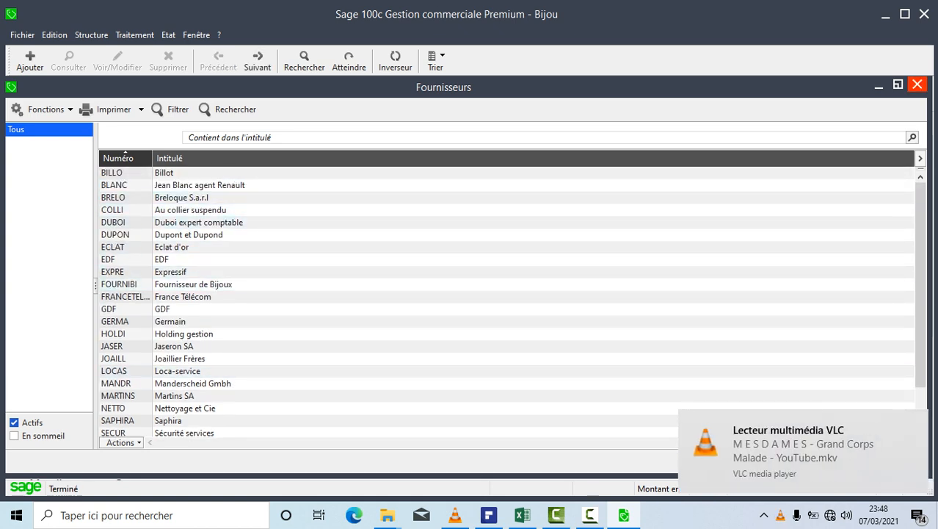
left_click(917, 84)
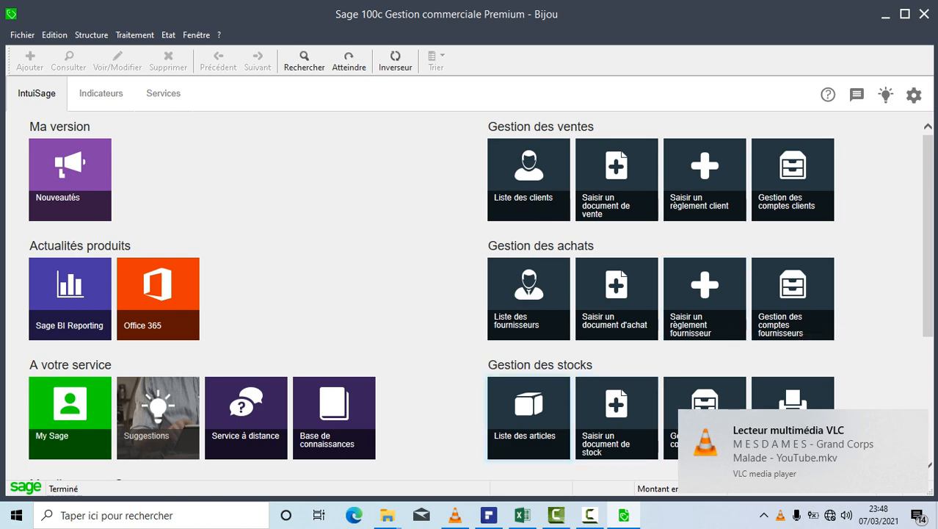
Step: Open the article list and select all its entries for copying
left_click(529, 418)
scroll(376, 307, "down", 5)
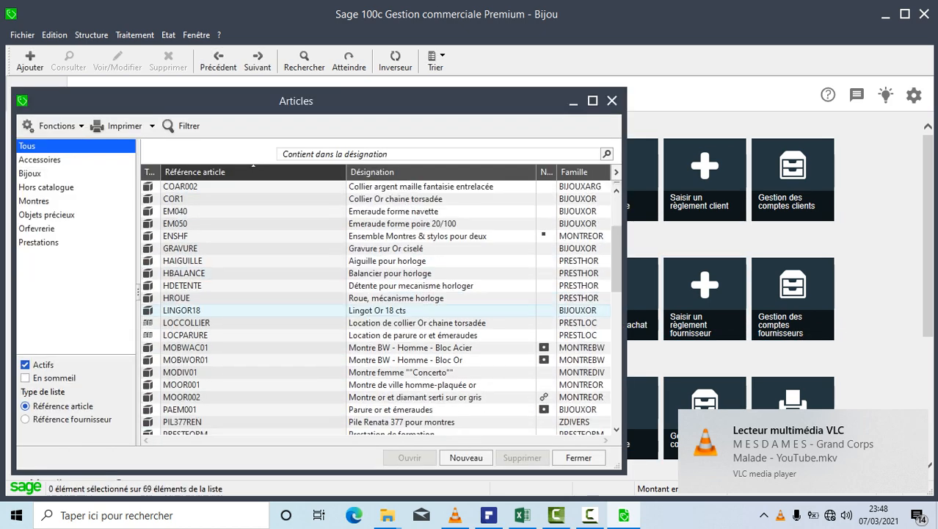
scroll(376, 308, "up", 3)
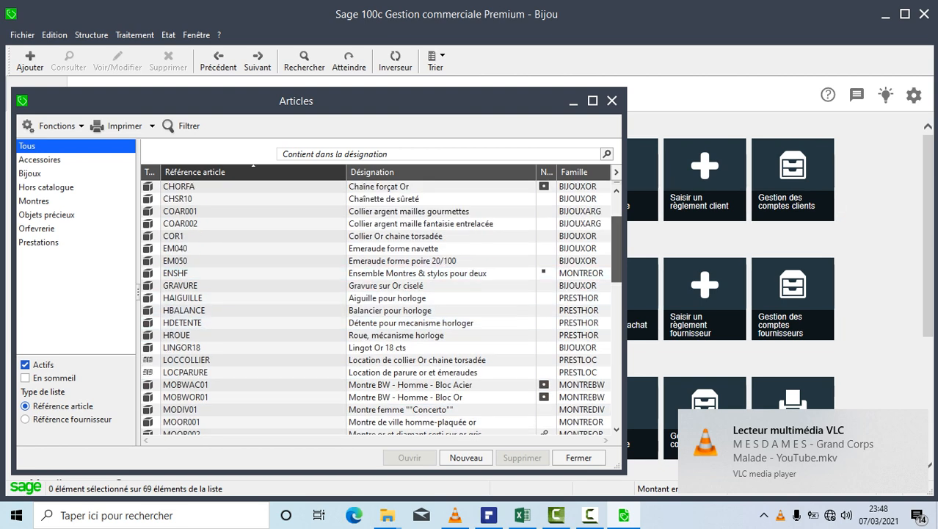
scroll(376, 308, "up", 2)
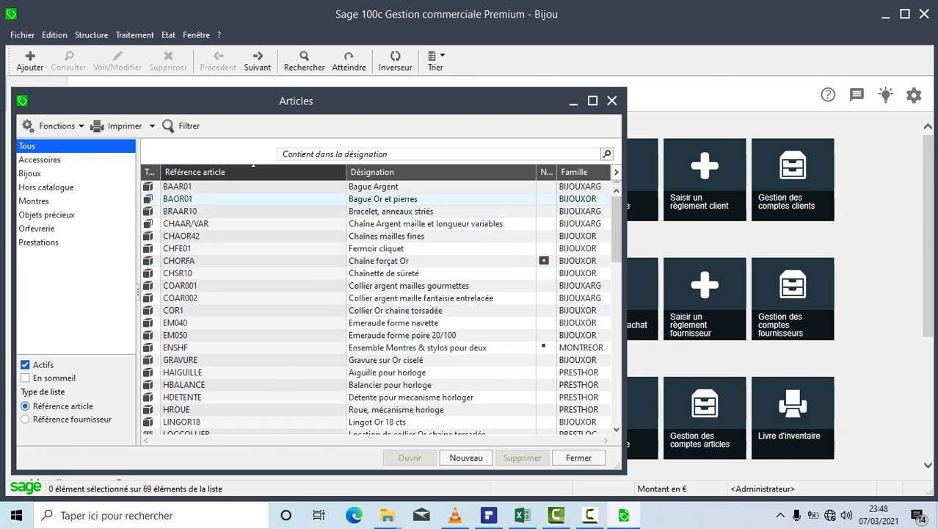
left_click(373, 187)
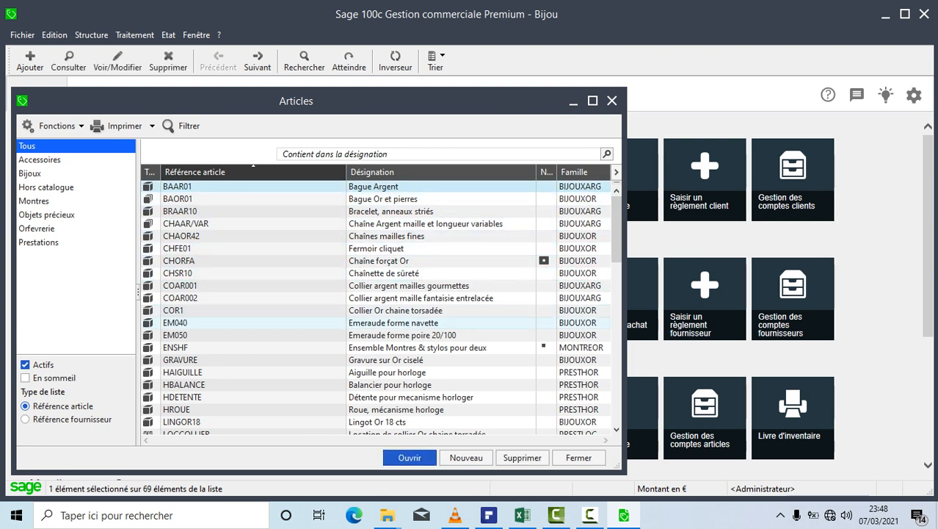
key("End")
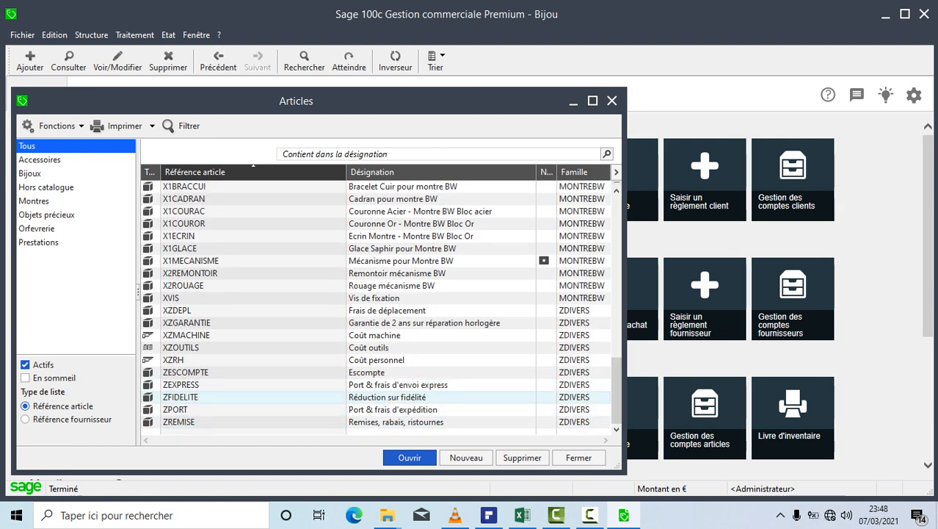
key("ctrl+a")
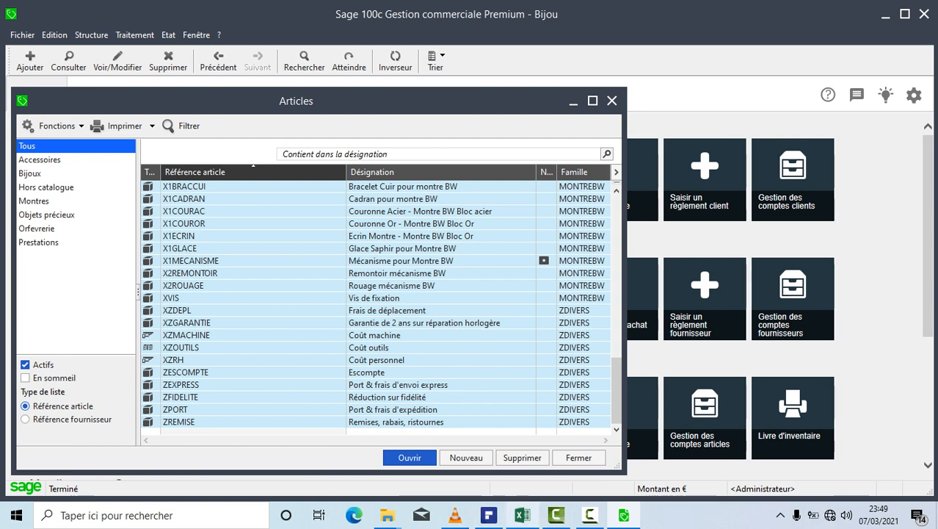
Step: Switch to Excel, paste the copied article list into Sheet2 from cell A1, and widen columns A to E to fit the text
mouse_move(522, 515)
left_click(522, 452)
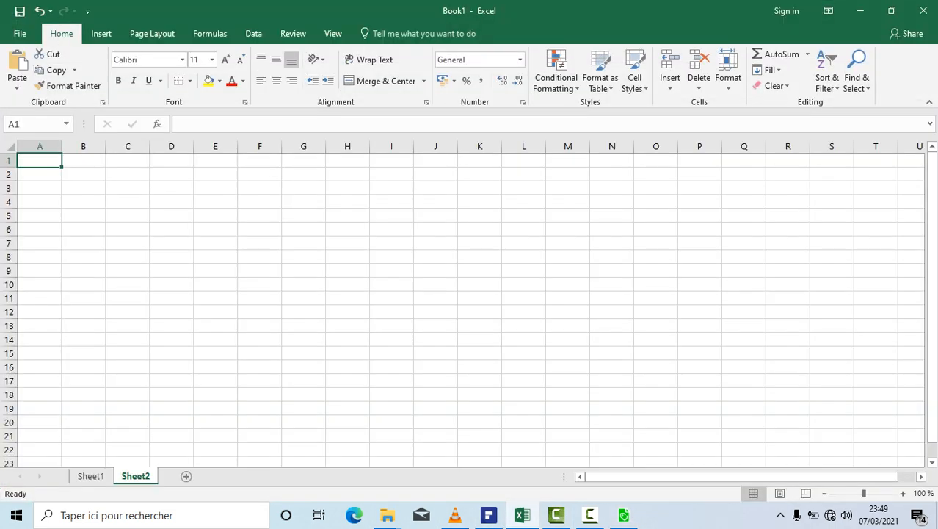
left_click_drag(40, 160, 396, 436)
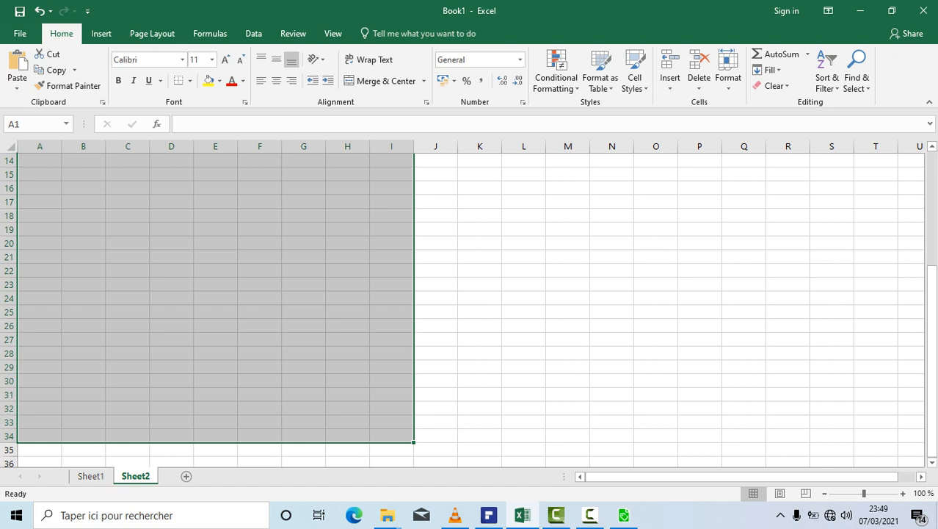
key("ctrl+v")
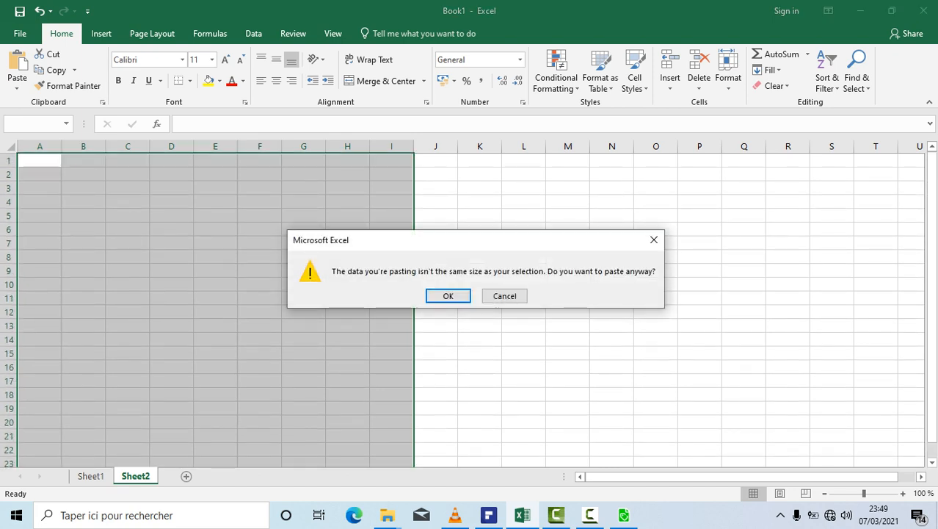
key("Return")
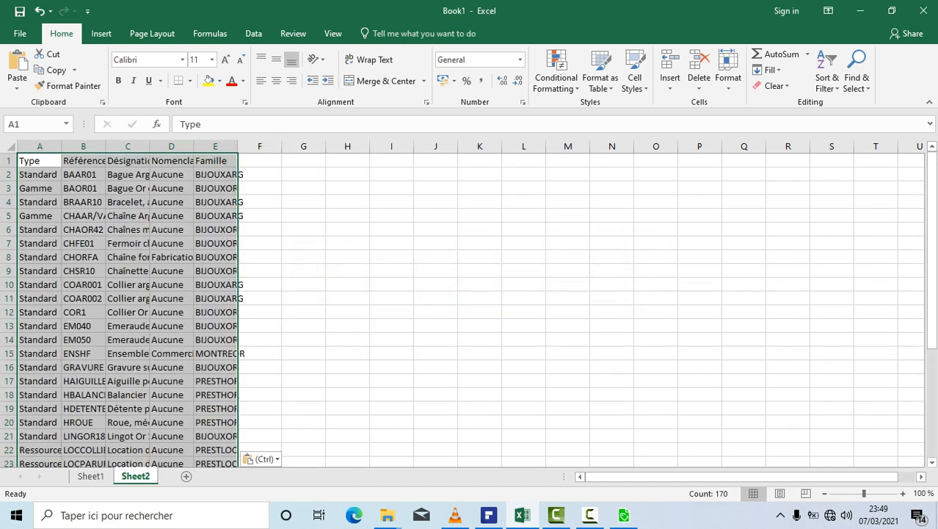
left_click_drag(61, 146, 432, 146)
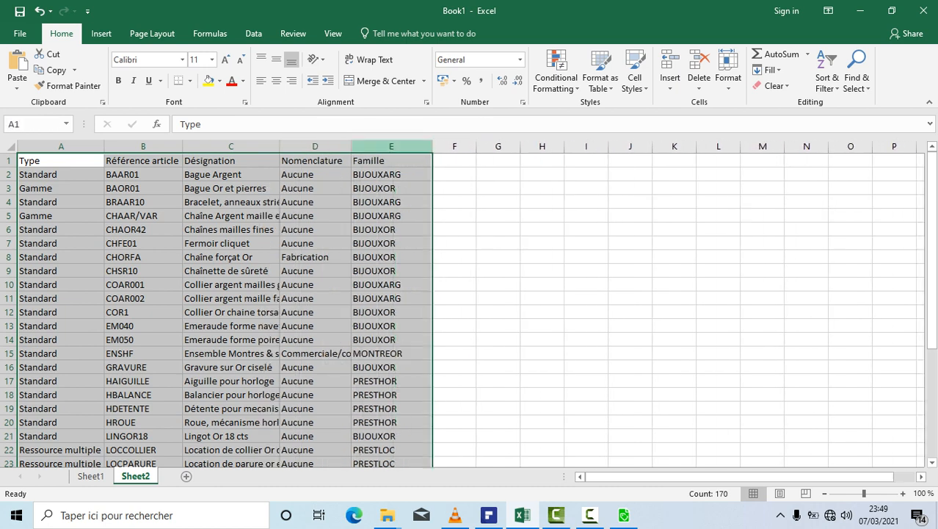
left_click_drag(280, 147, 366, 146)
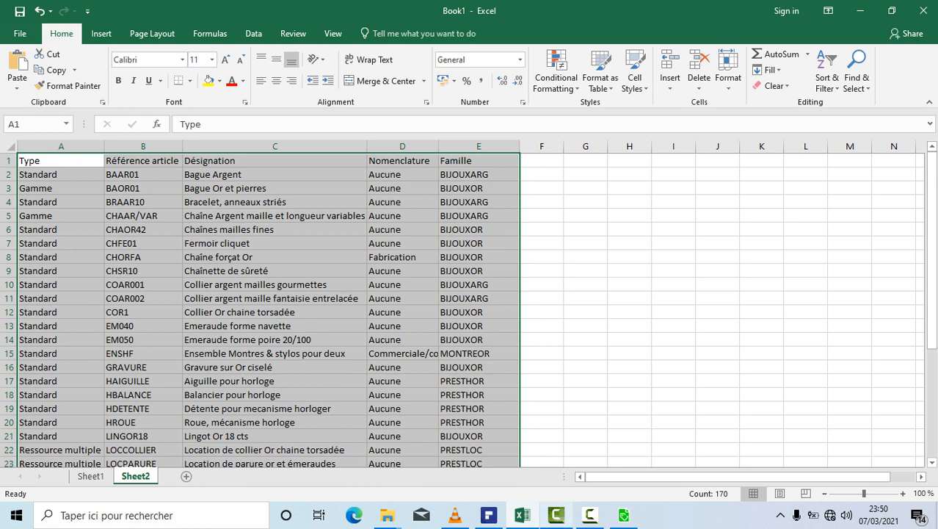
Step: Switch back to Sage 100c, close the article list, and show only the Demande d'achat entries in the purchase documents
left_click(624, 515)
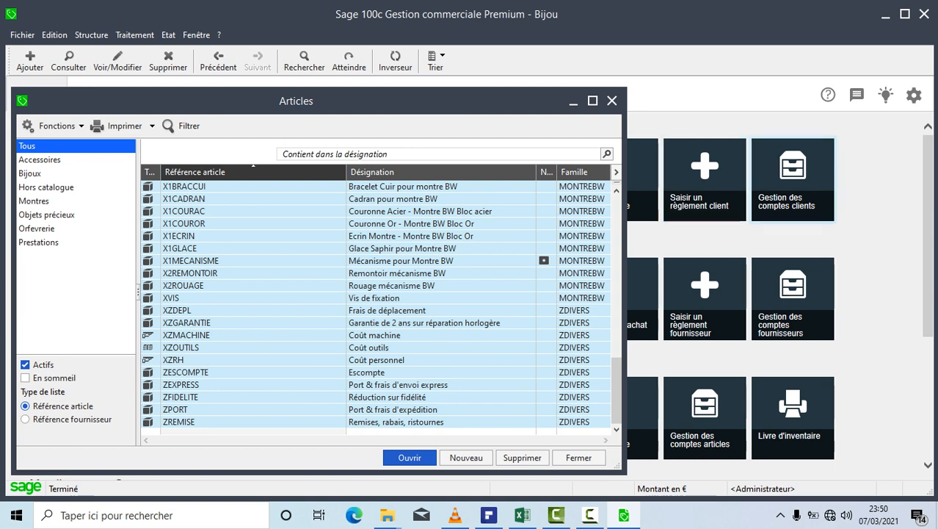
left_click(612, 100)
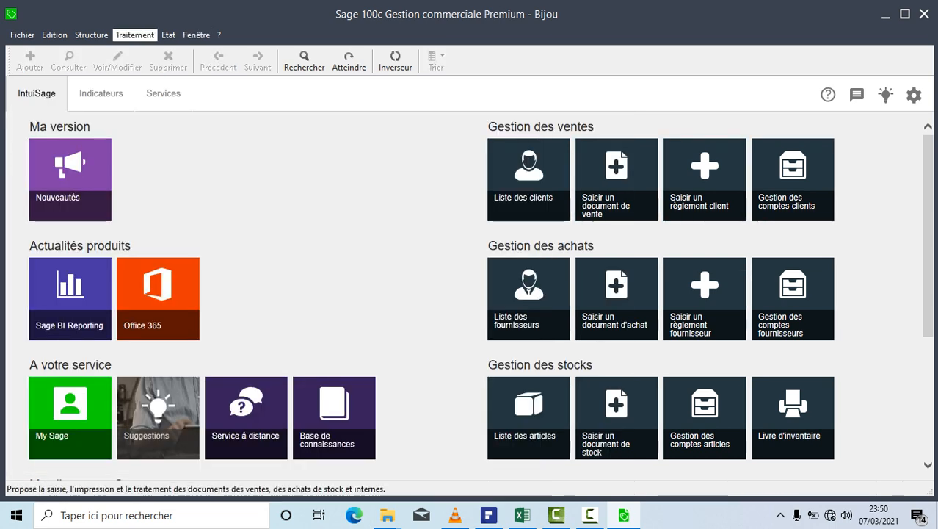
left_click(135, 34)
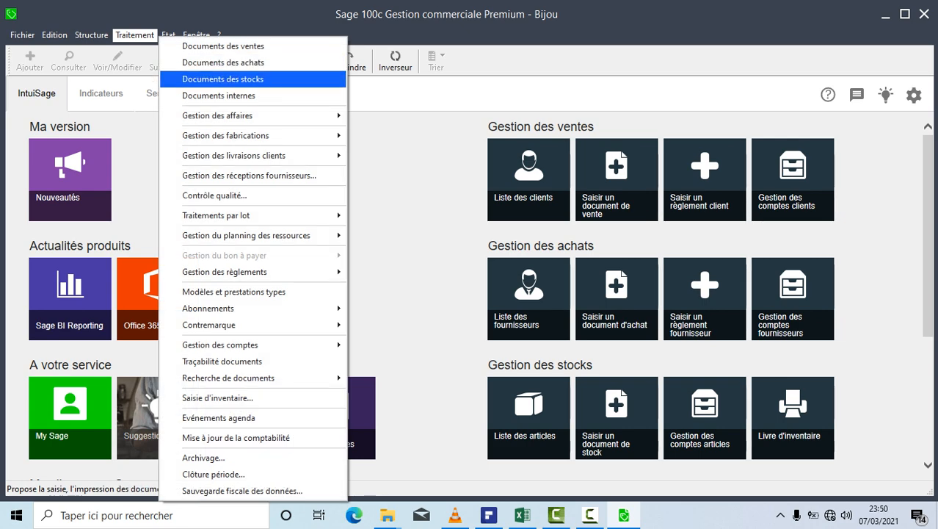
key("Return")
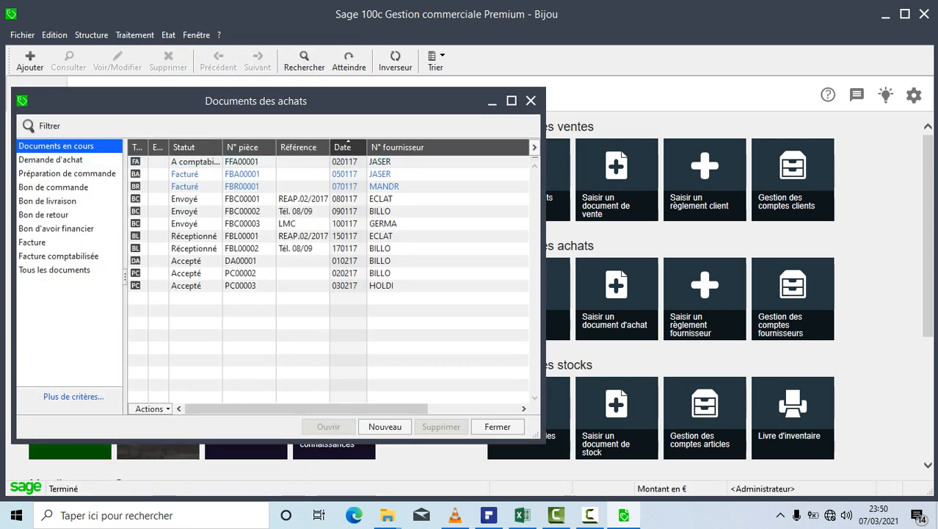
left_click(512, 101)
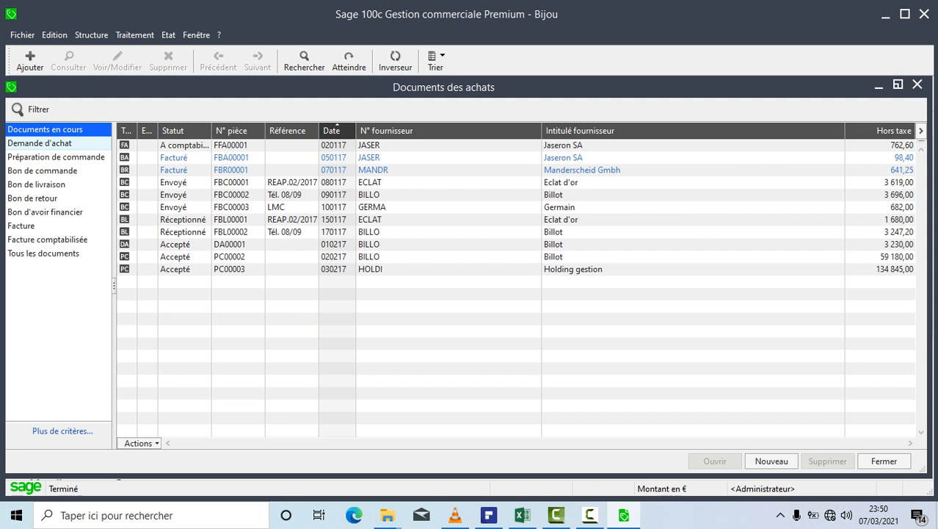
left_click(40, 143)
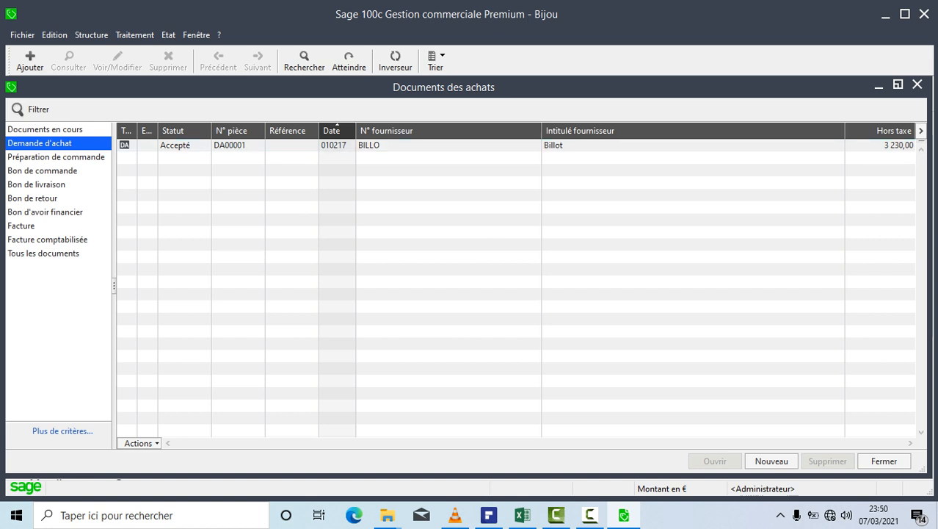
Step: Transform the accepted purchase request for supplier BILLO into a Bon de commande with status Envoyé, and close the purchase documents
left_click(334, 144)
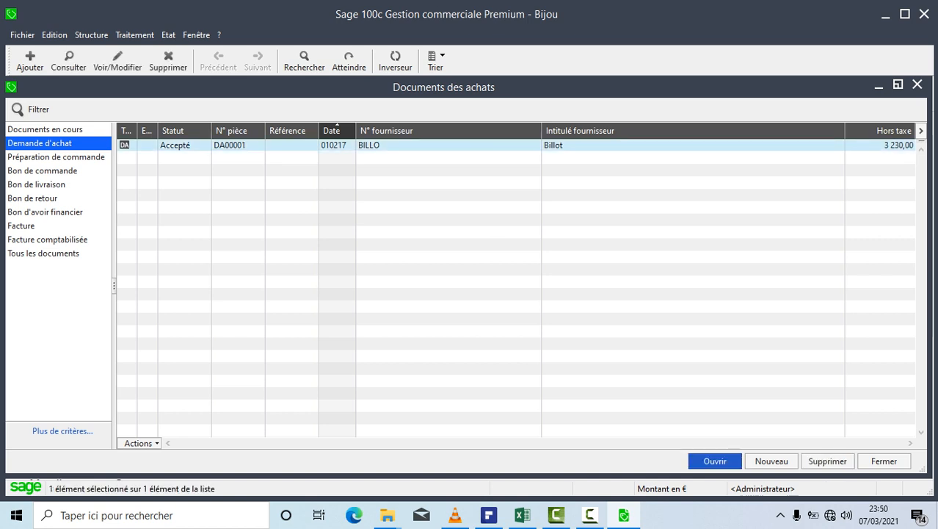
double_click(334, 144)
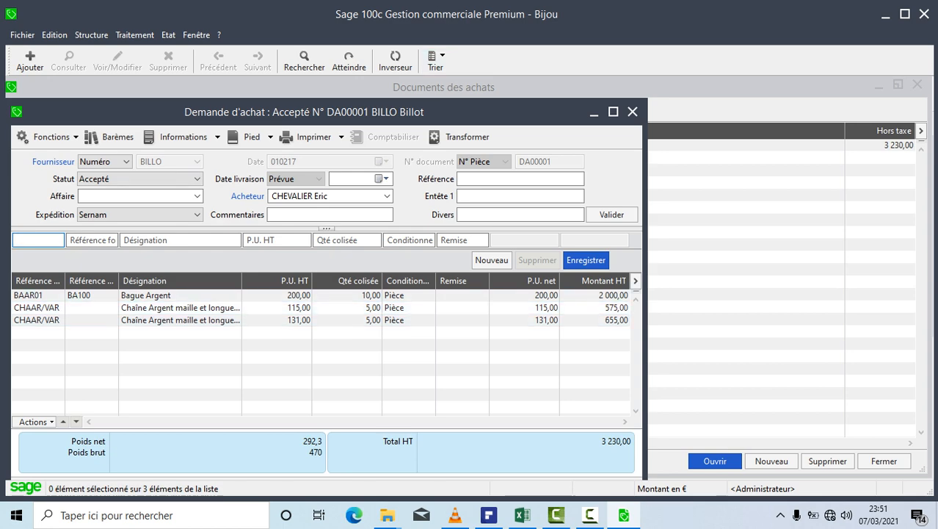
left_click(461, 136)
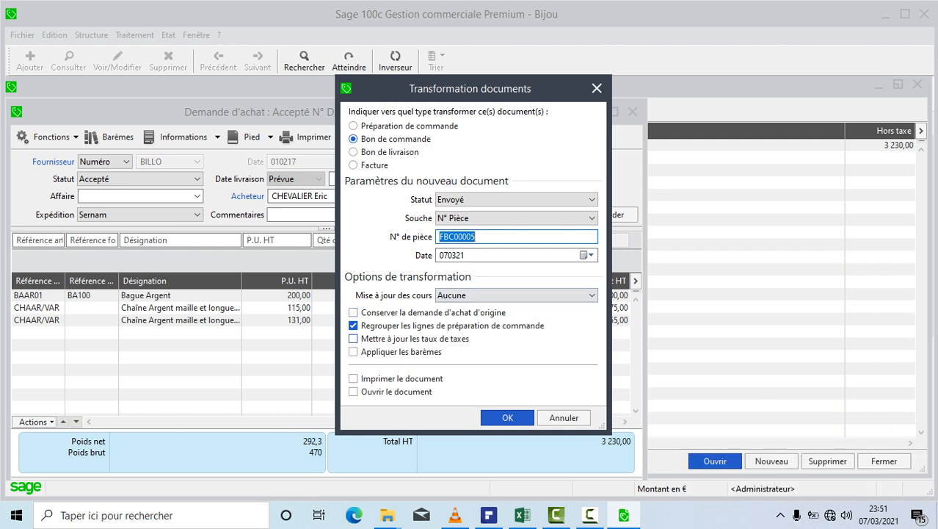
left_click(507, 418)
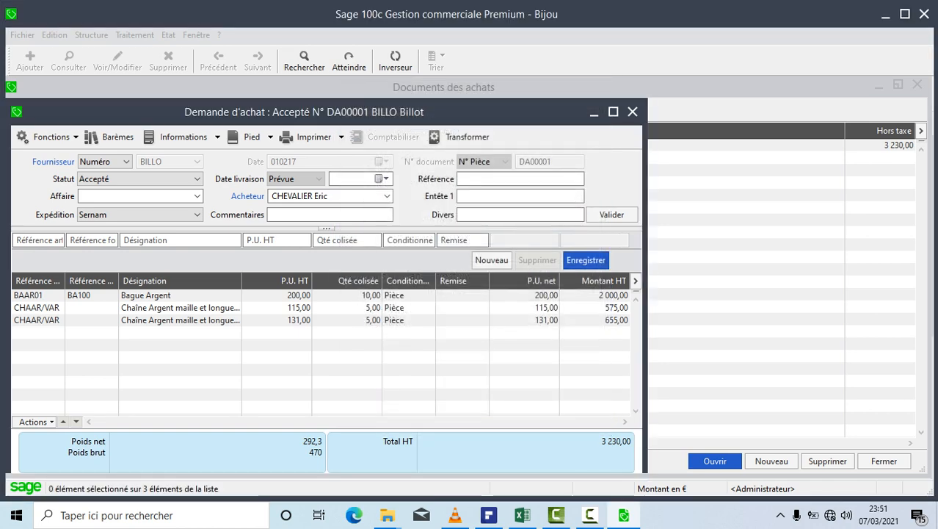
left_click(633, 111)
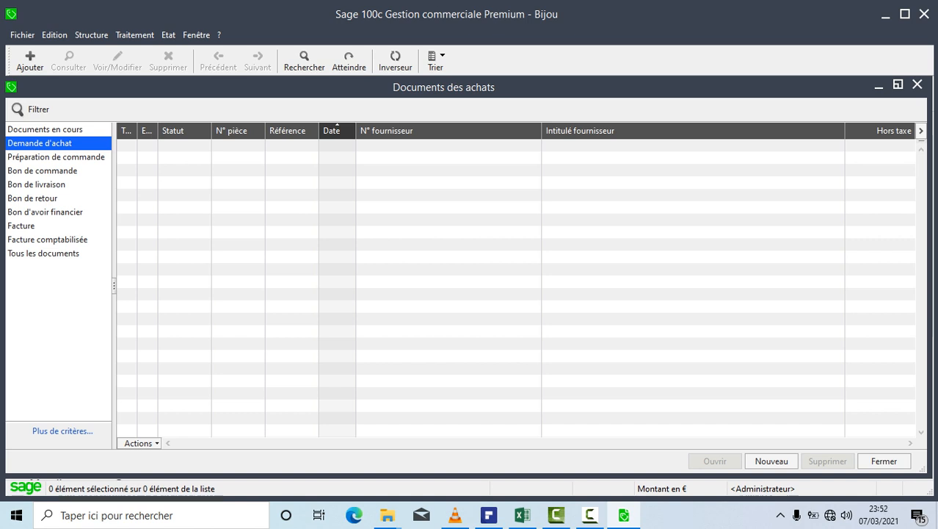
left_click(917, 84)
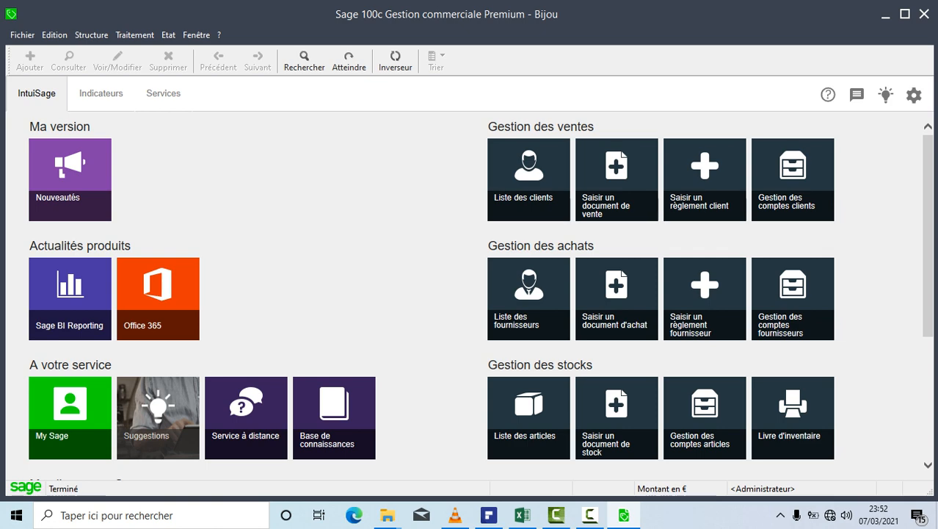
Step: Open the Documents des ventes list and maximize its window
left_click(135, 35)
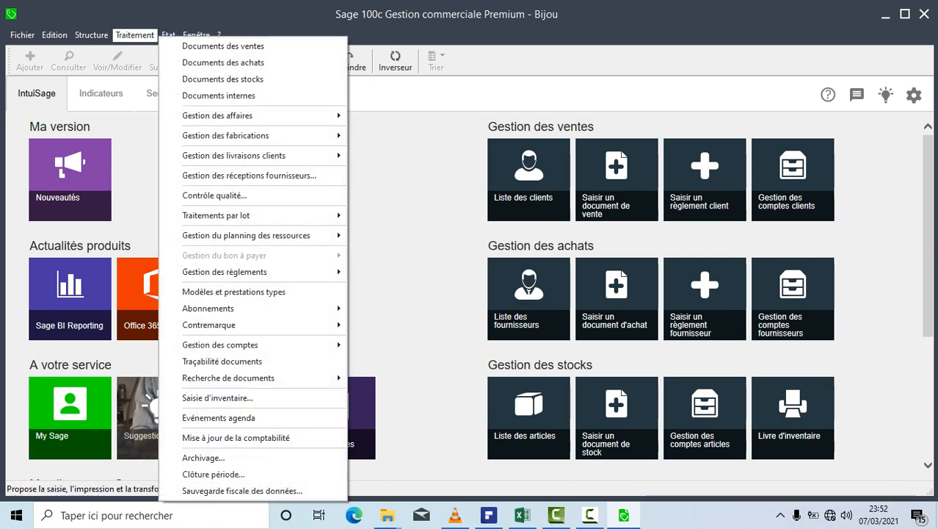
key("Right")
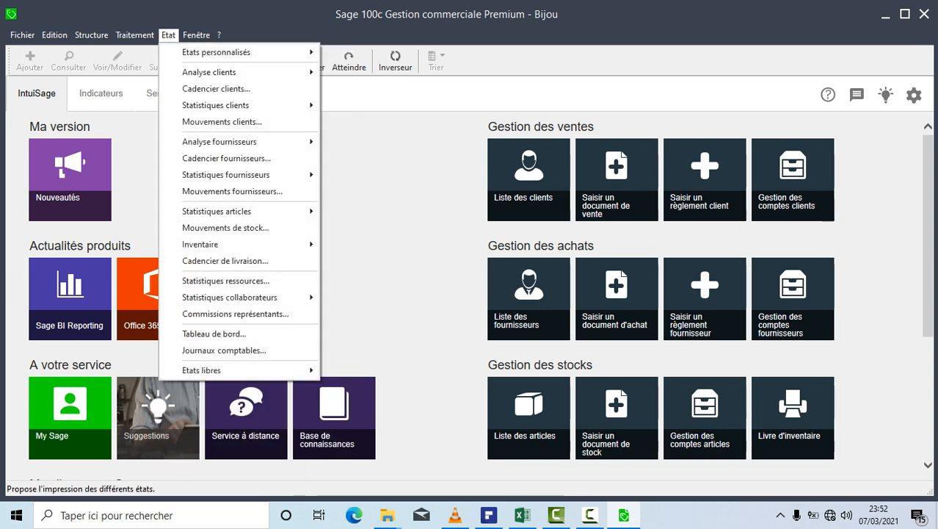
key("Left")
key("Down")
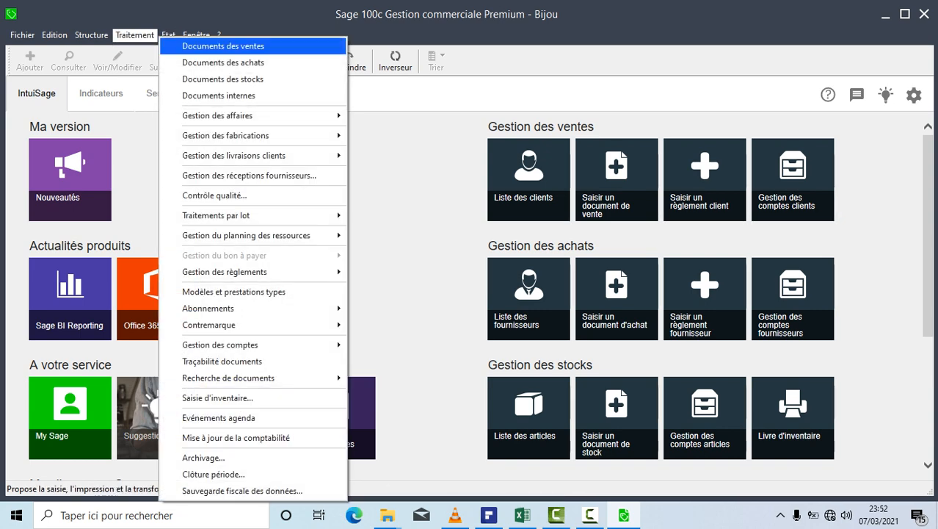
key("Return")
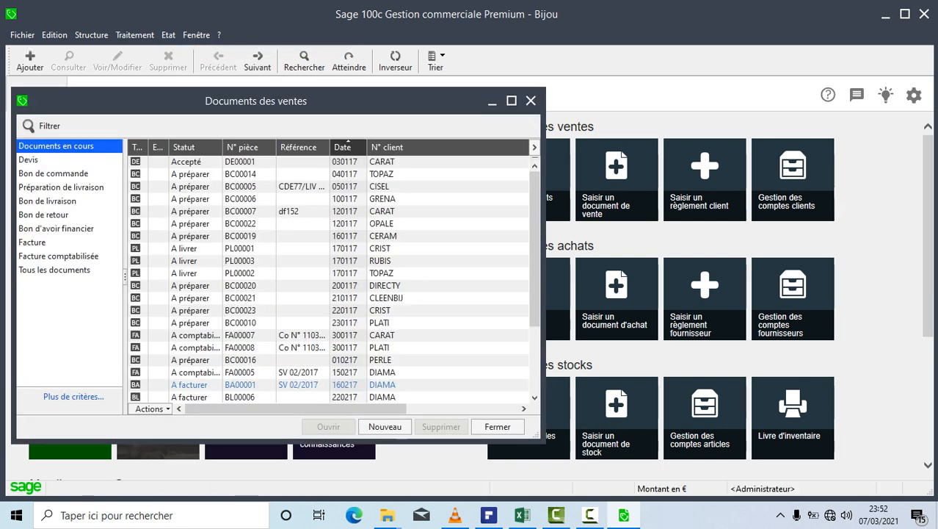
left_click(512, 100)
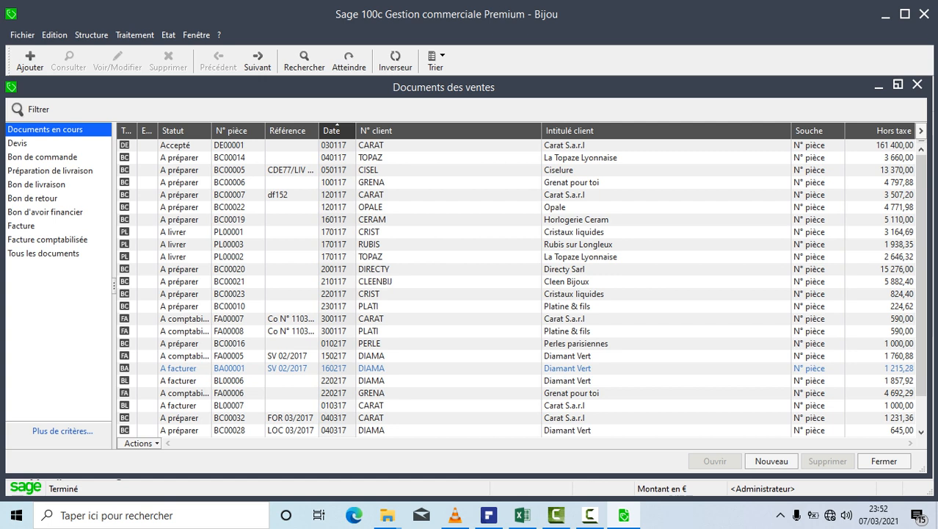
Step: Show only the Facture entries in the sales documents
key("Down")
key("Down")
key("Down")
key("Down")
key("Down")
key("Down")
key("Down")
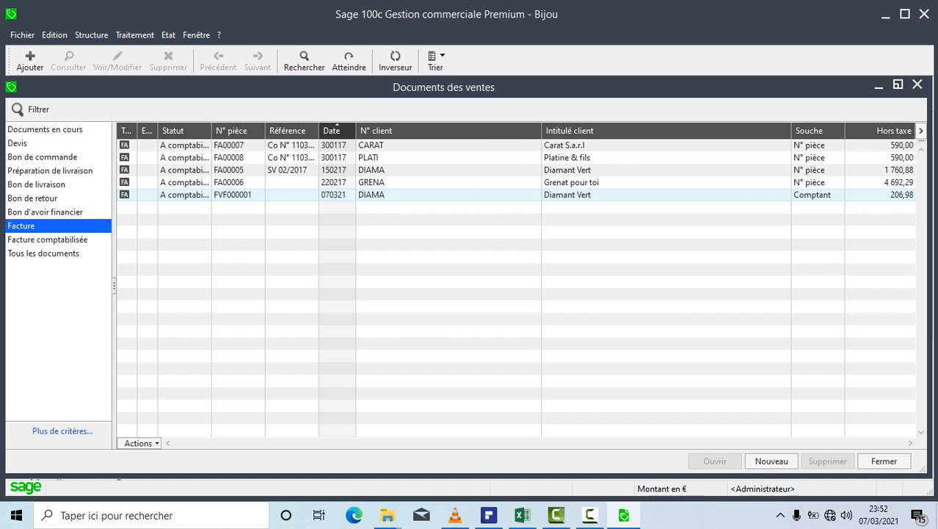
Step: View the Diamant Vert invoice dated 070321 and the GRENA invoice in turn, closing each one
left_click(441, 195)
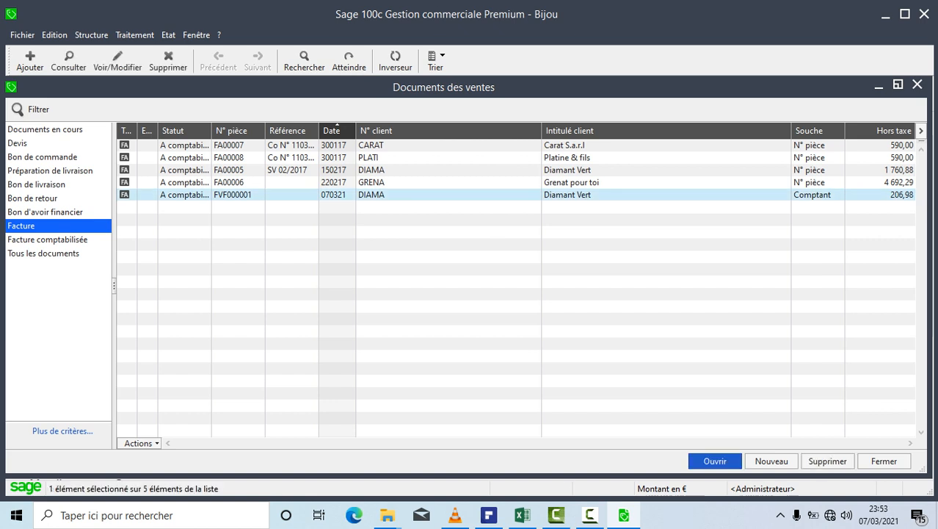
key("Return")
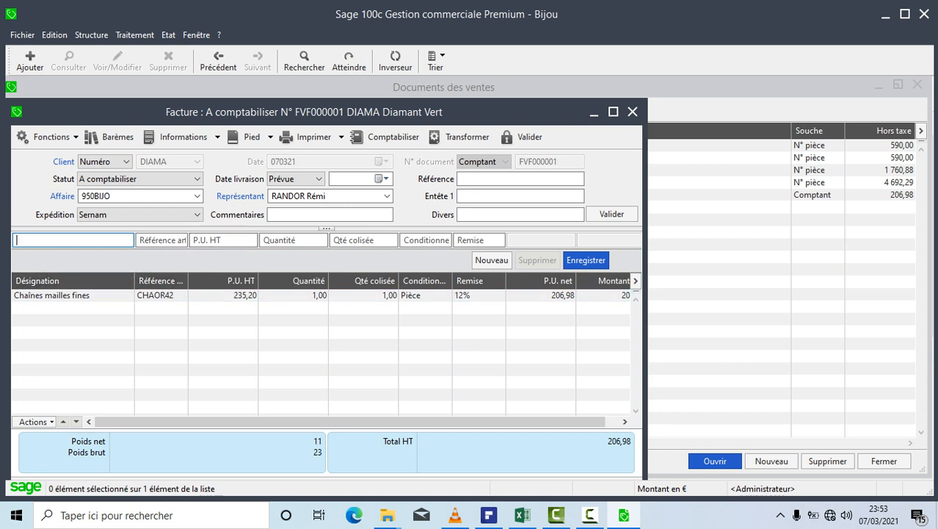
left_click(633, 112)
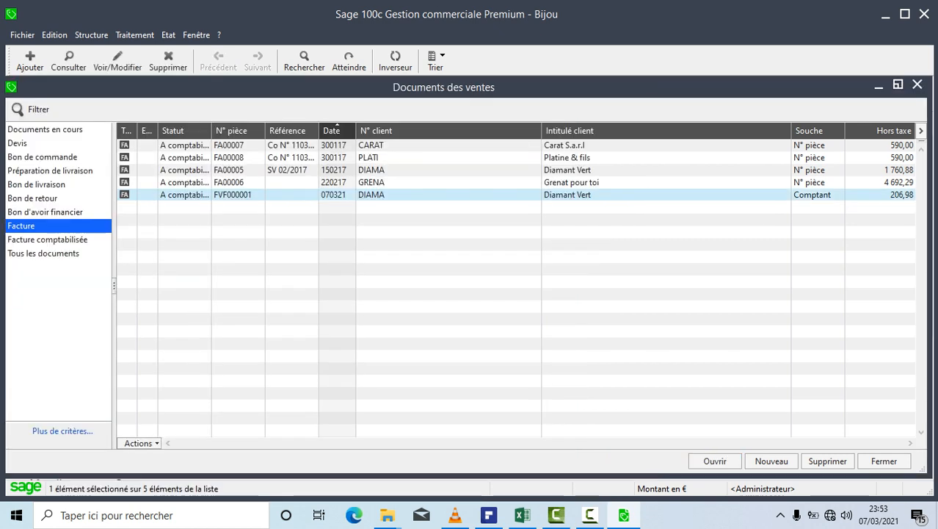
left_click(441, 182)
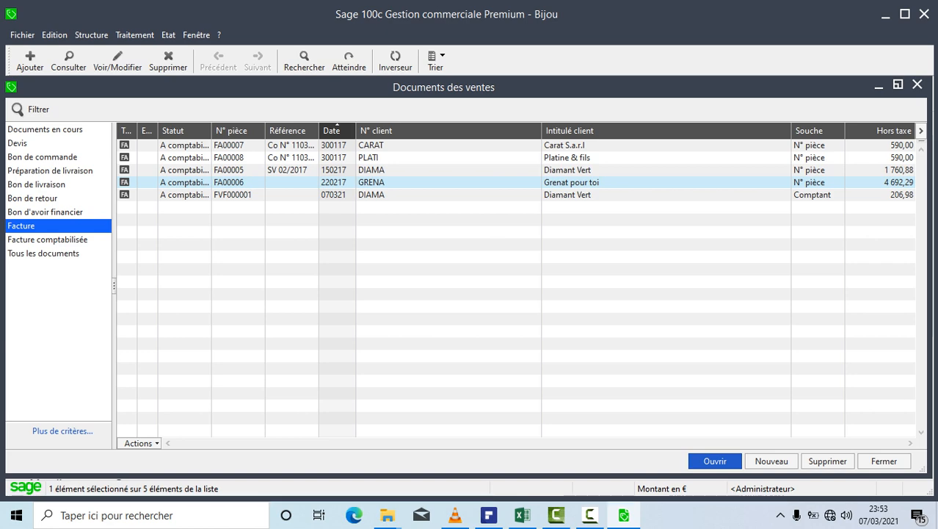
key("Return")
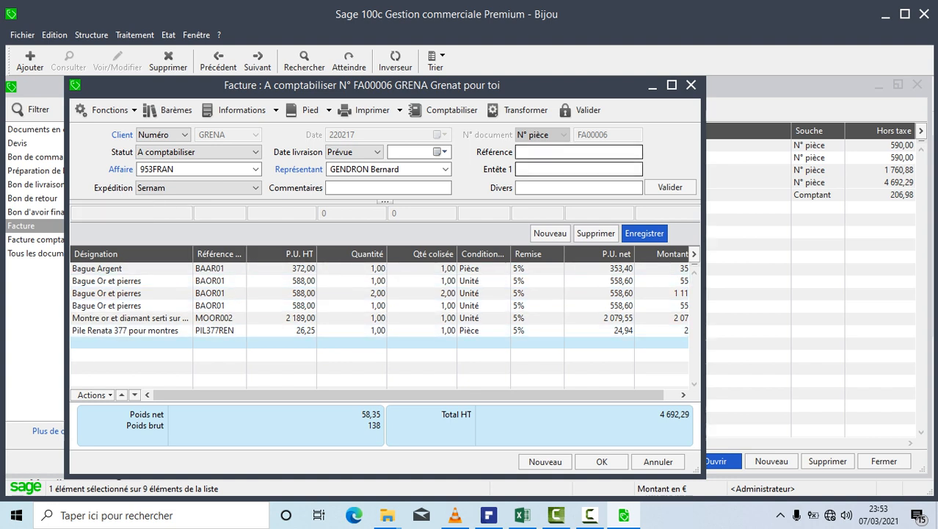
left_click(691, 85)
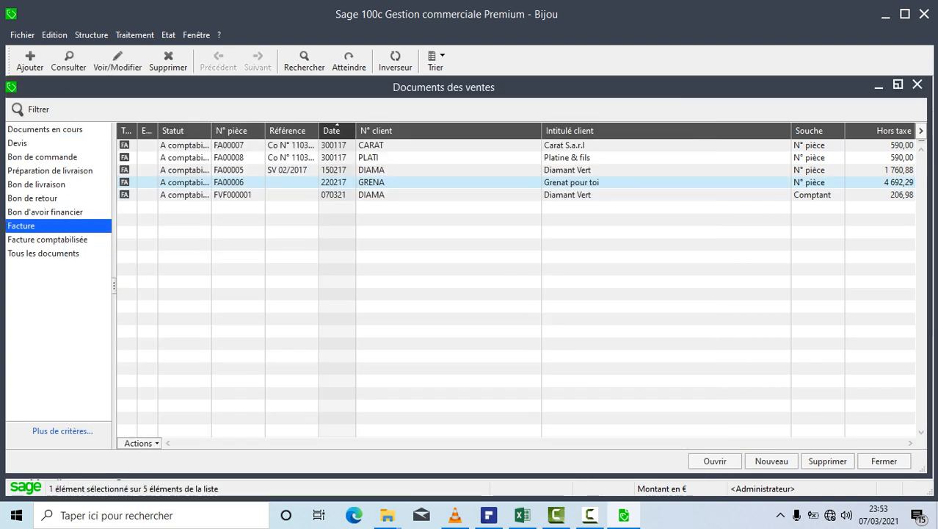
Step: Reopen the GRENA invoice and delete the two empty lines below the Pile Renata 377 line
double_click(228, 183)
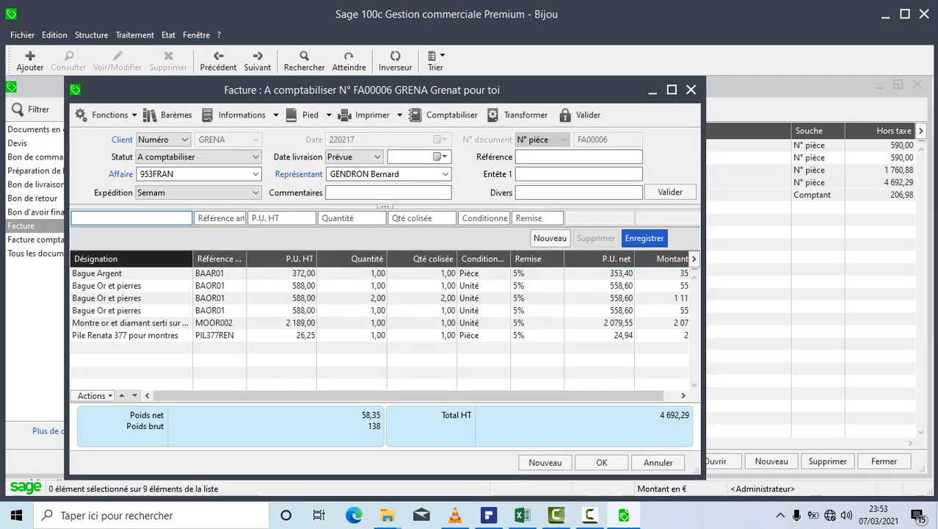
left_click(108, 346)
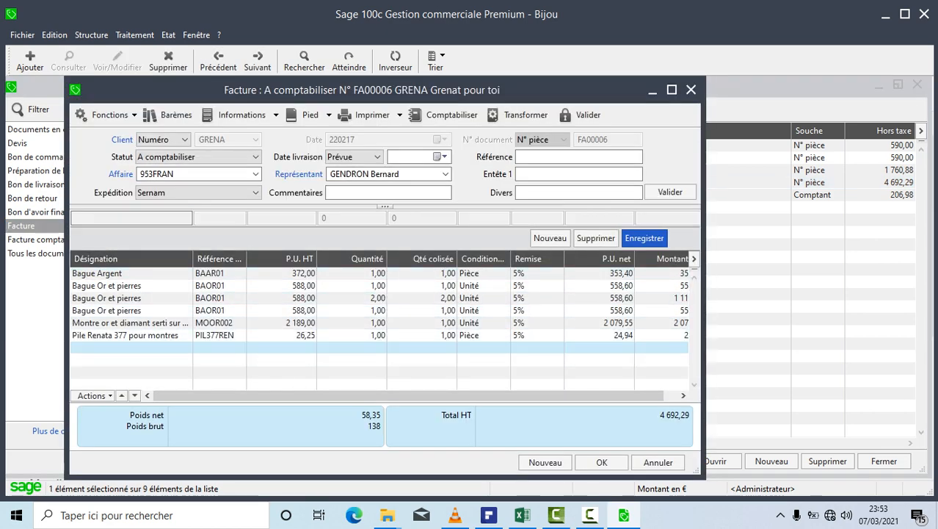
right_click(109, 345)
left_click(183, 202)
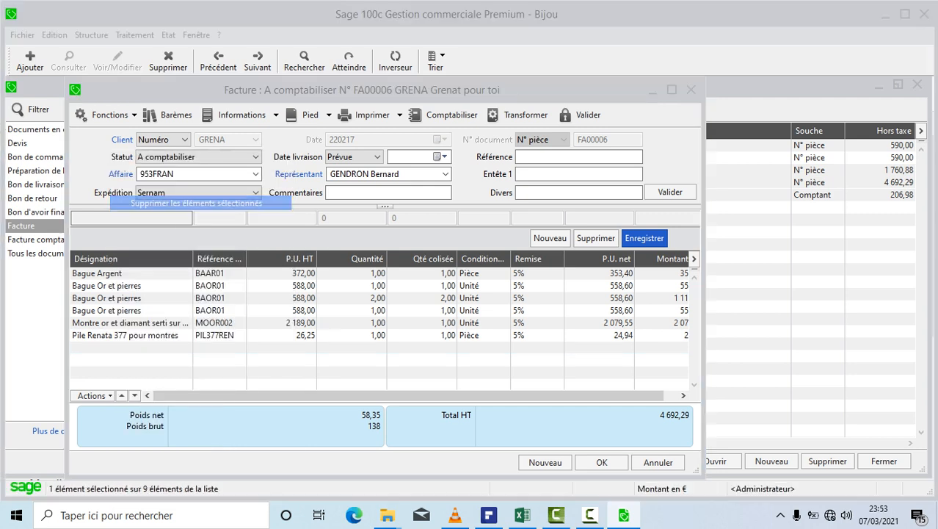
key("Return")
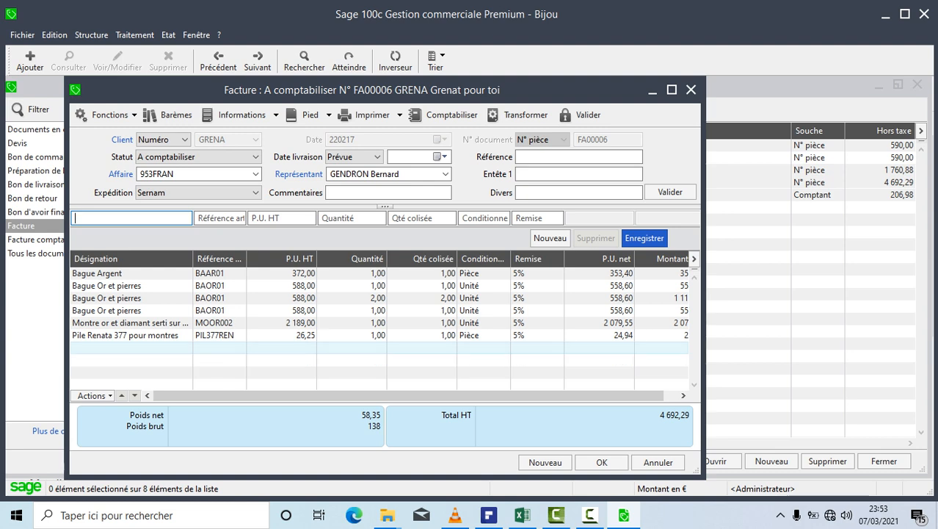
left_click(132, 347)
right_click(159, 347)
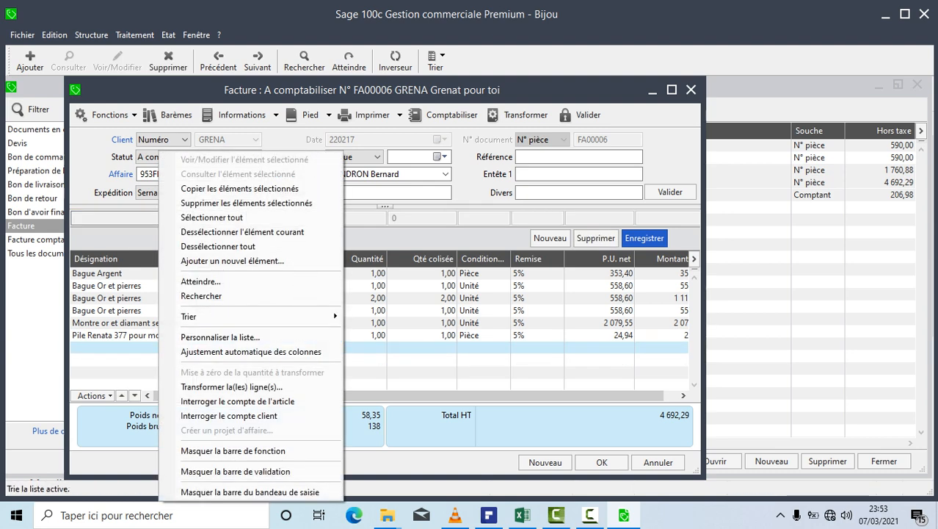
left_click(250, 203)
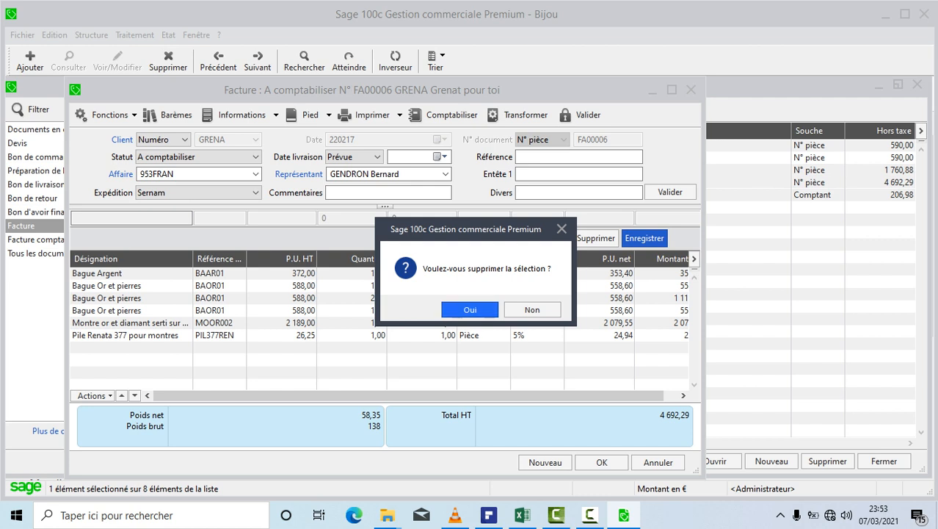
key("Return")
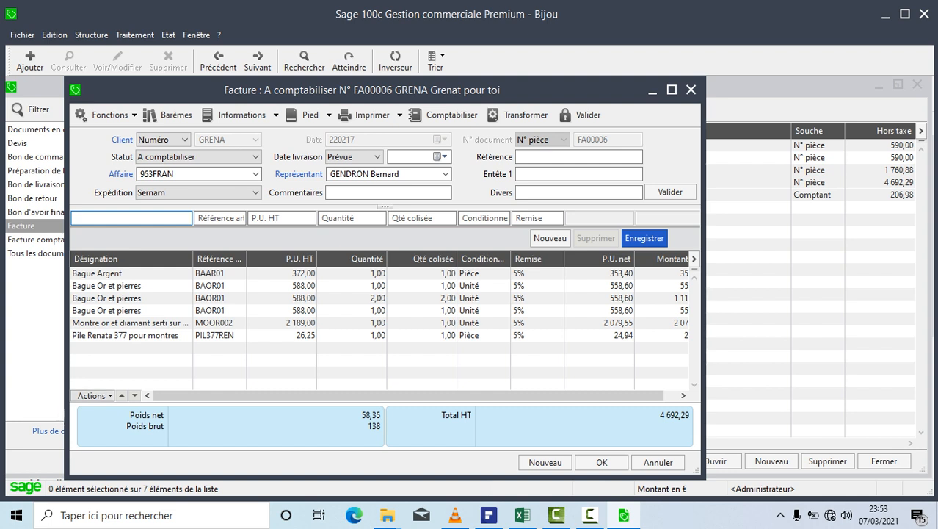
Step: Insert a sub-total at the end of the GRENA invoice's lines and check its Montant HT
left_click(92, 395)
key("Down")
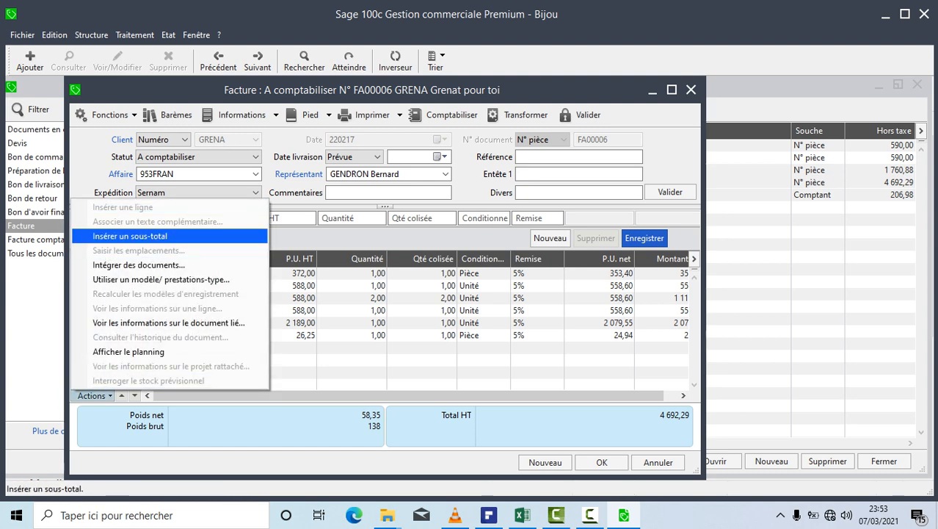
key("Return")
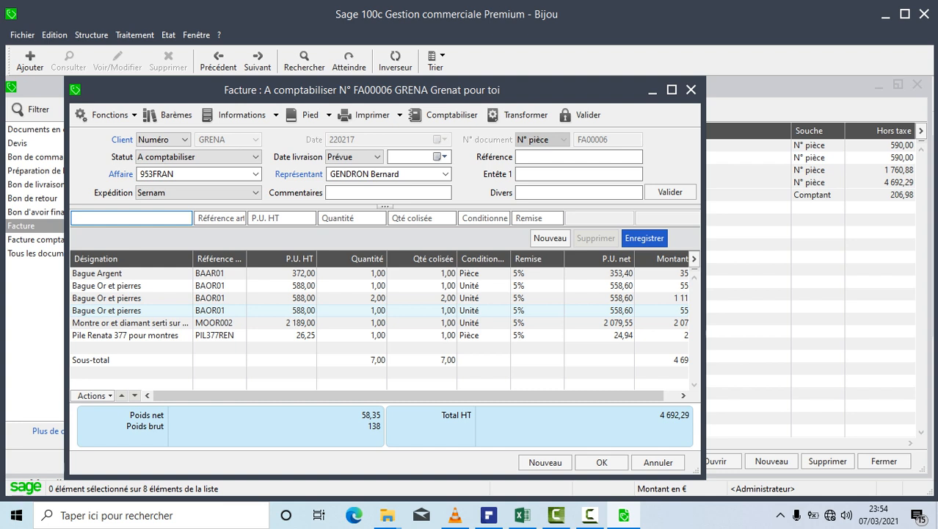
left_click(353, 311)
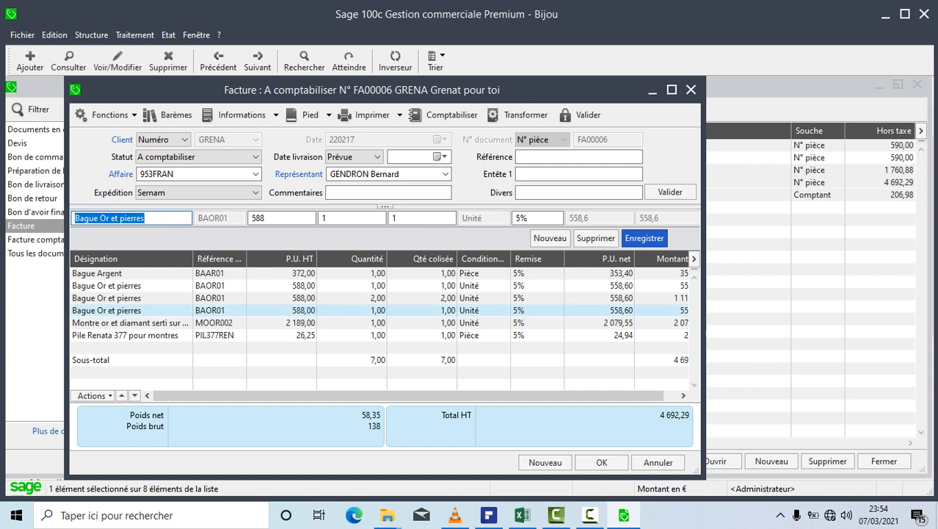
key("Escape")
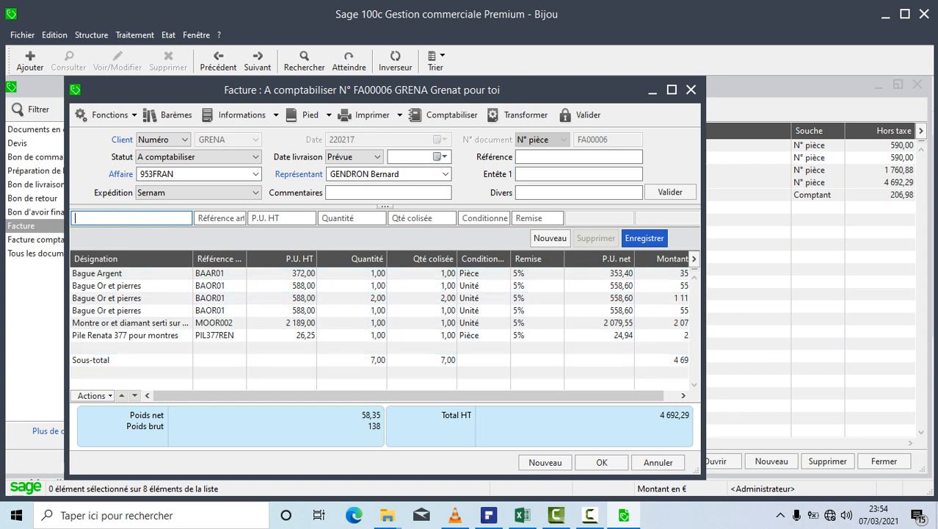
left_click_drag(408, 396, 423, 396)
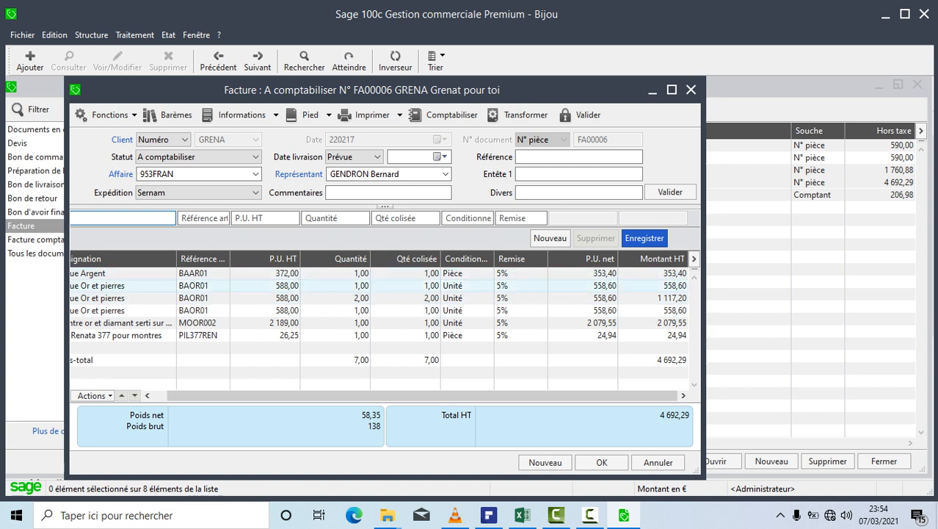
left_click_drag(411, 395, 397, 395)
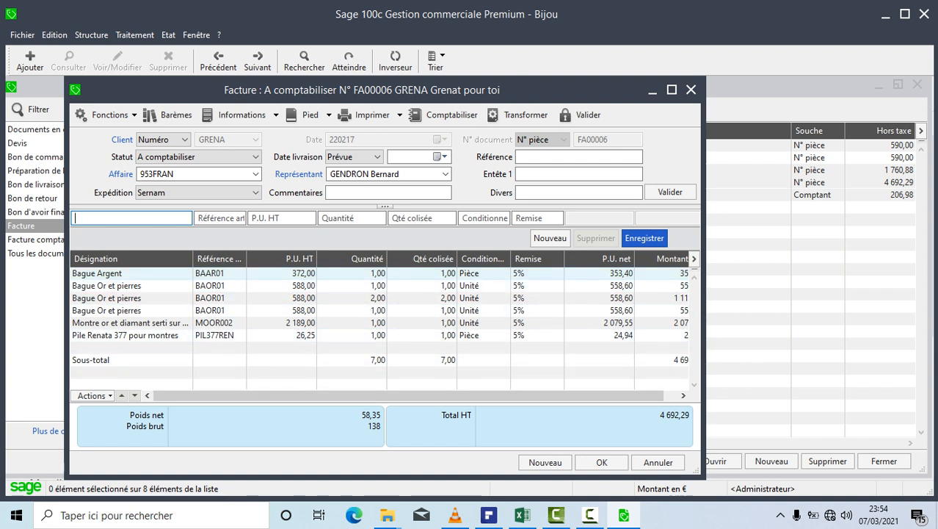
Step: Set the quantity of the Bague Argent line to 10 and save the line
left_click(353, 273)
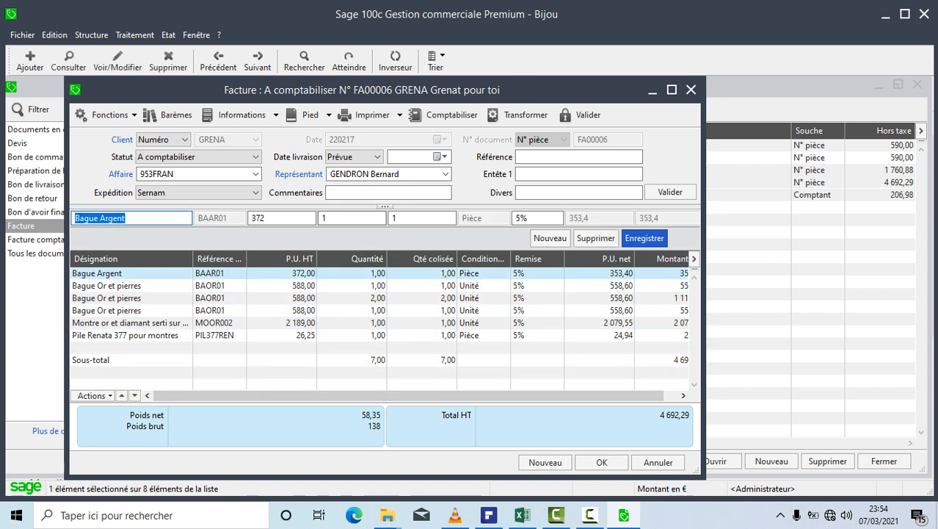
left_click(353, 218)
type("10")
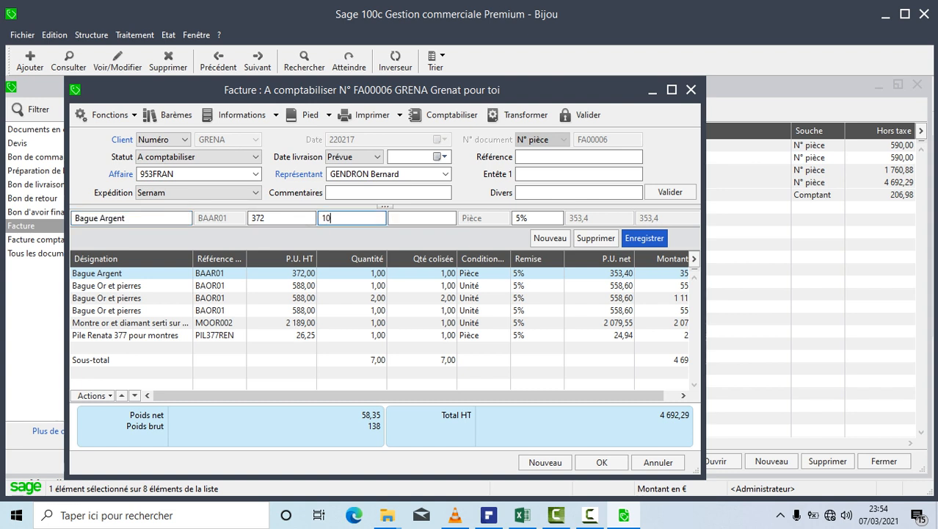
key("Return")
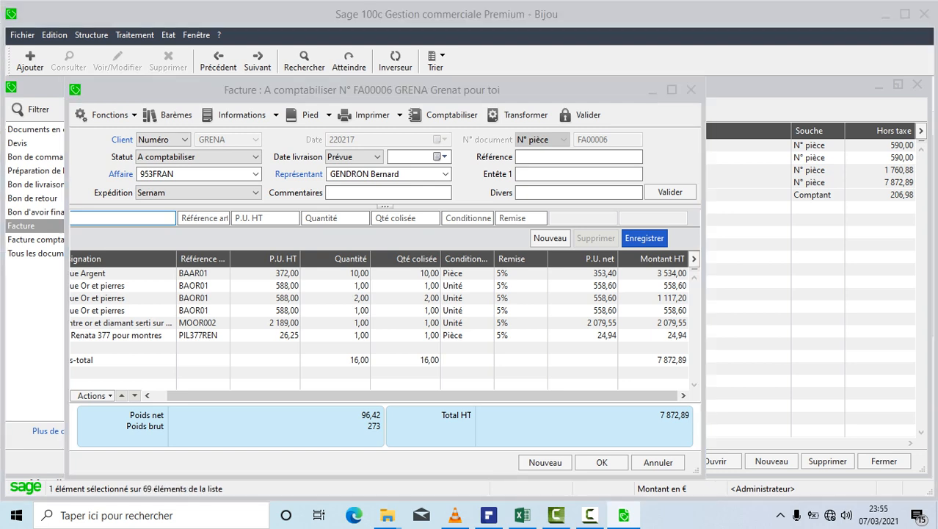
Step: Try to add article LINGOR18 Lingot Or 18 cts to the invoice without assigning a lot number
key("F4")
scroll(526, 294, "down", 3)
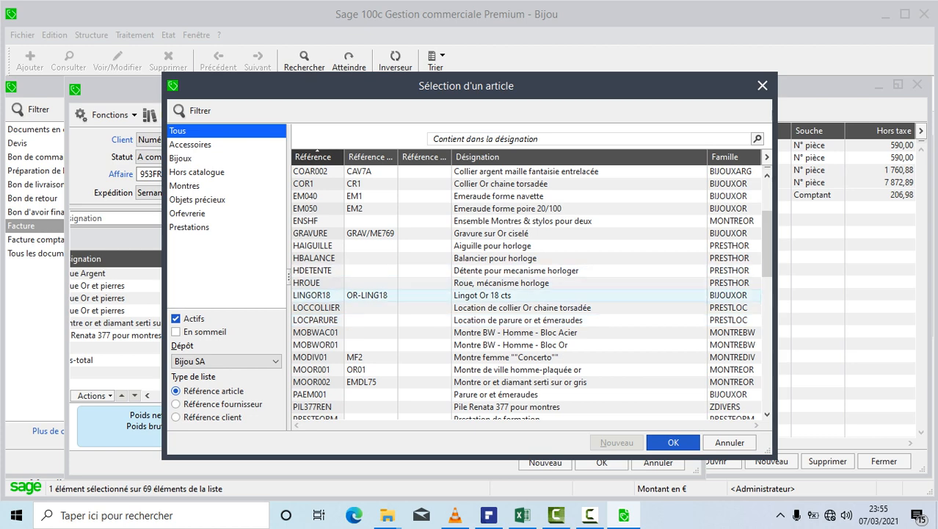
double_click(382, 295)
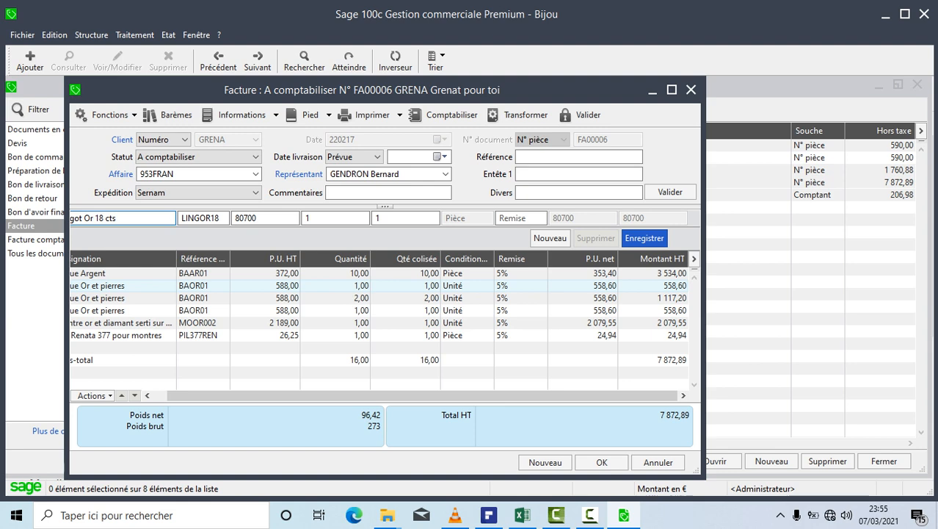
key("Return")
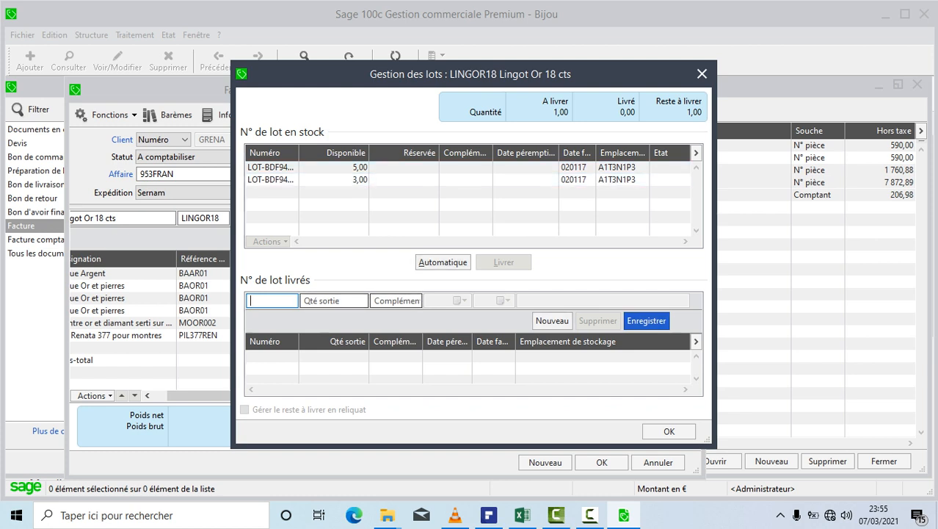
left_click(647, 321)
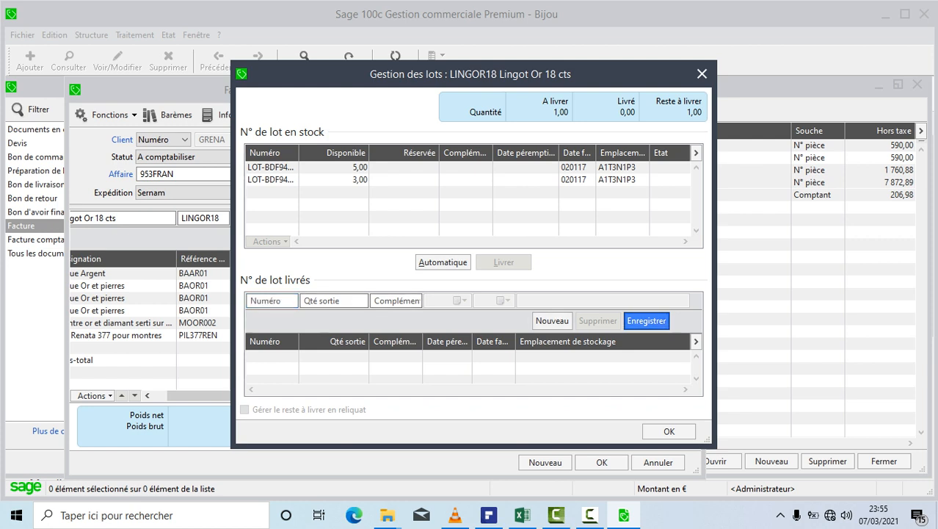
left_click(669, 431)
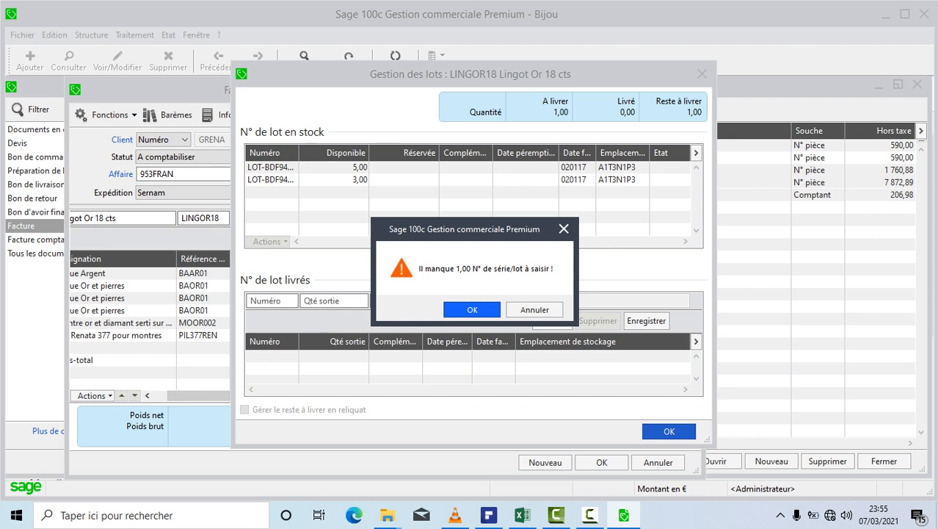
key("Return")
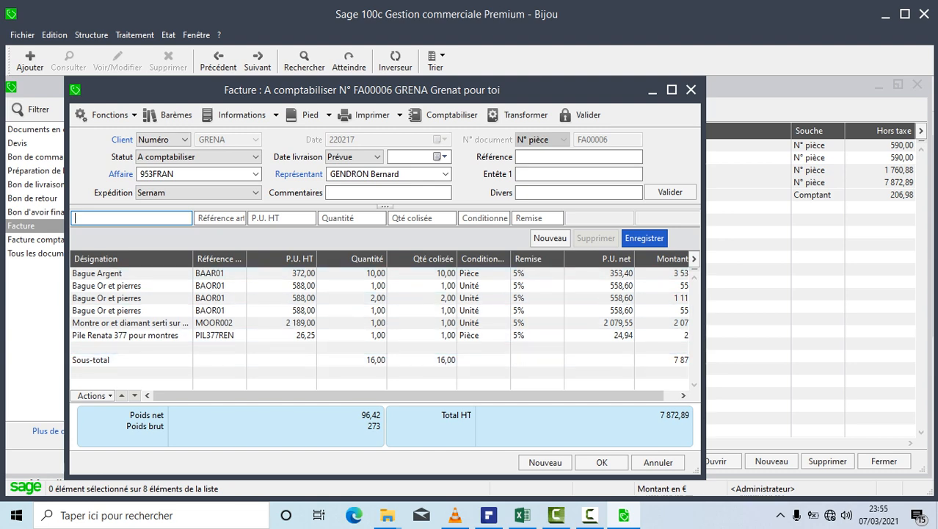
Step: Add article CHAOR42 Chaînes mailles fines with quantity 1 below the sub-total of the GRENA invoice and save the line
key("Tab")
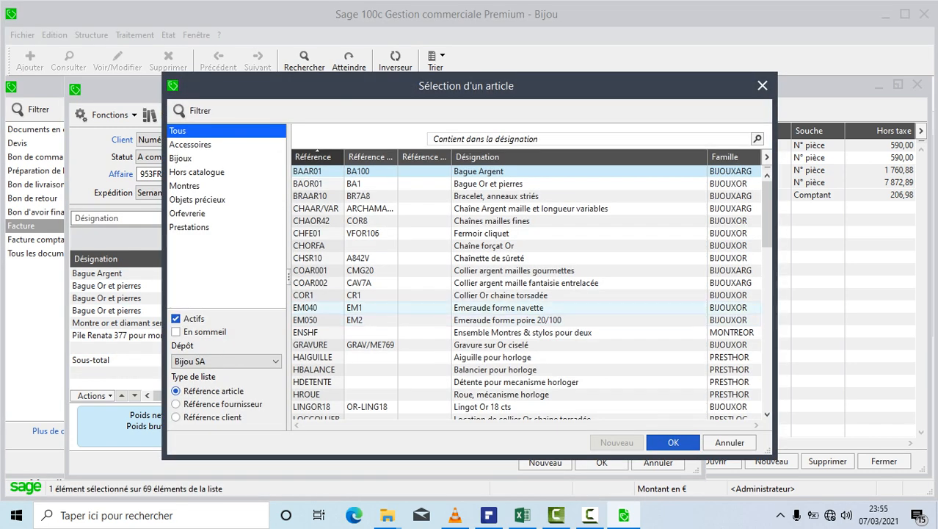
scroll(526, 307, "down", 1)
scroll(526, 306, "down", 1)
scroll(526, 293, "up", 2)
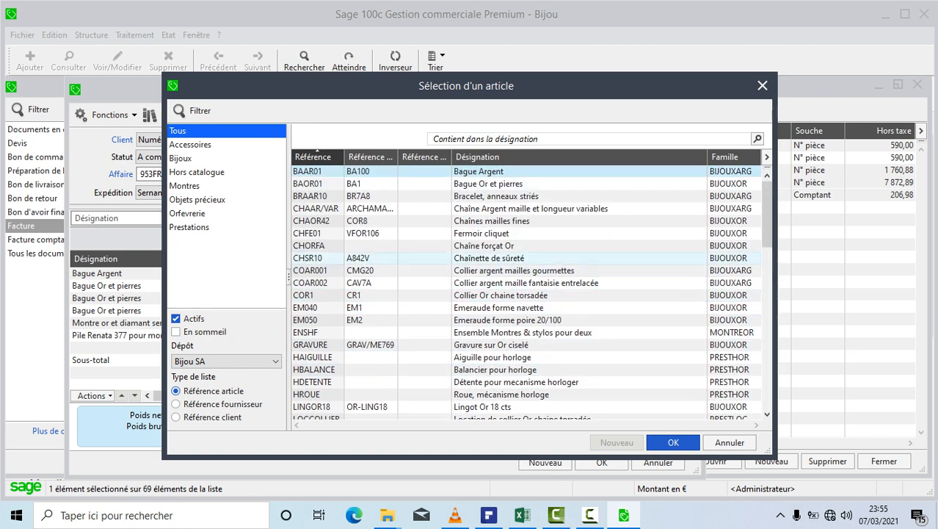
double_click(485, 220)
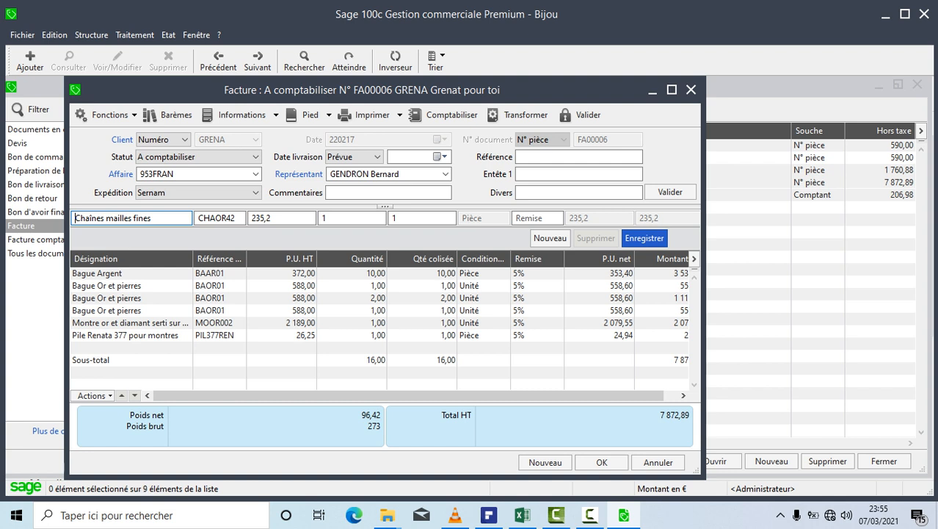
key("Return")
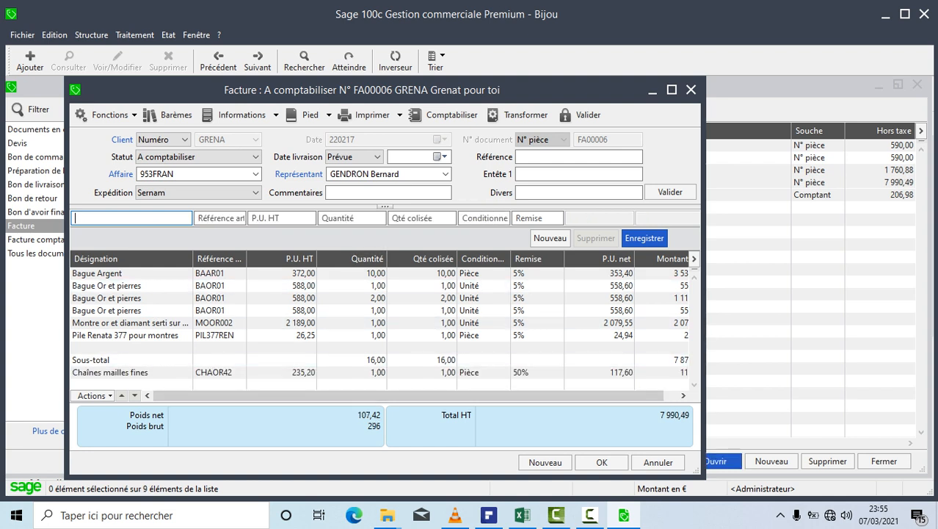
Step: Check the Montant HT of the lines from Bague Argent to Pile Renata 377 against the sub-total, and close the GRENA invoice
left_click_drag(408, 395, 423, 395)
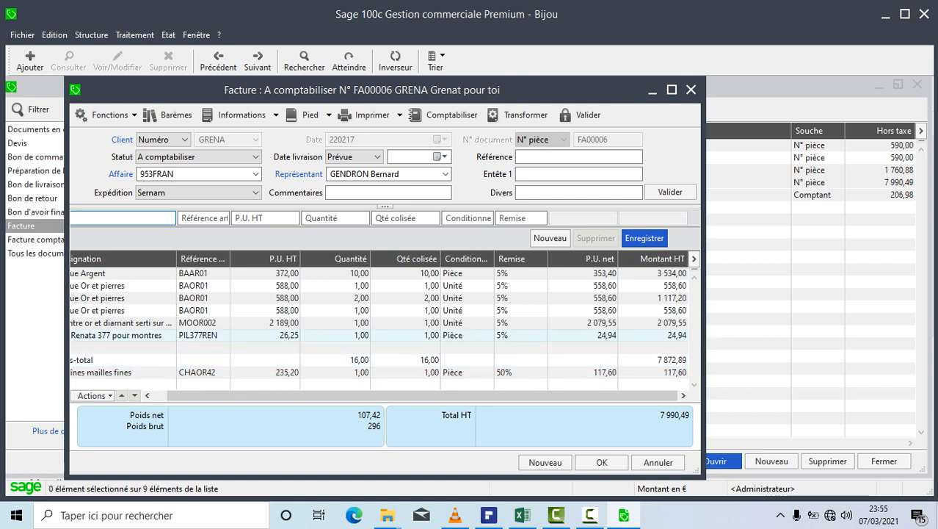
left_click_drag(422, 396, 408, 396)
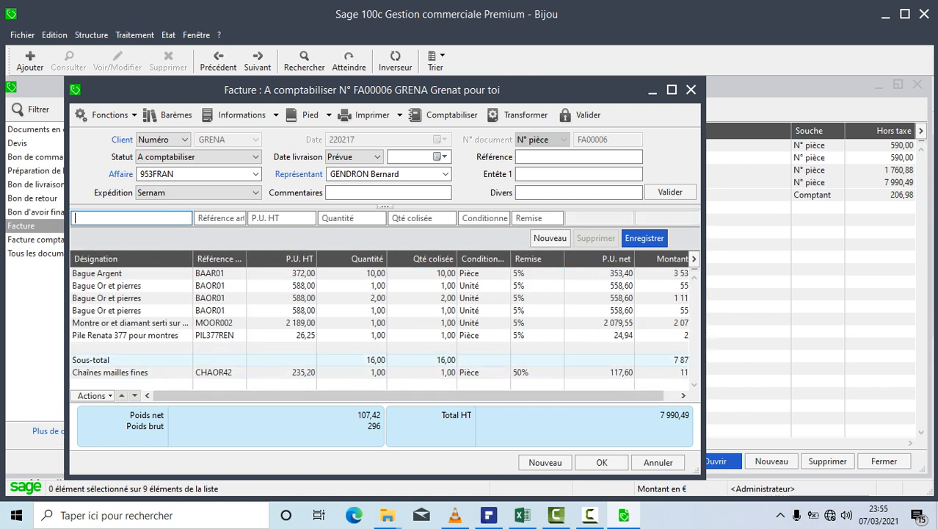
left_click(404, 273)
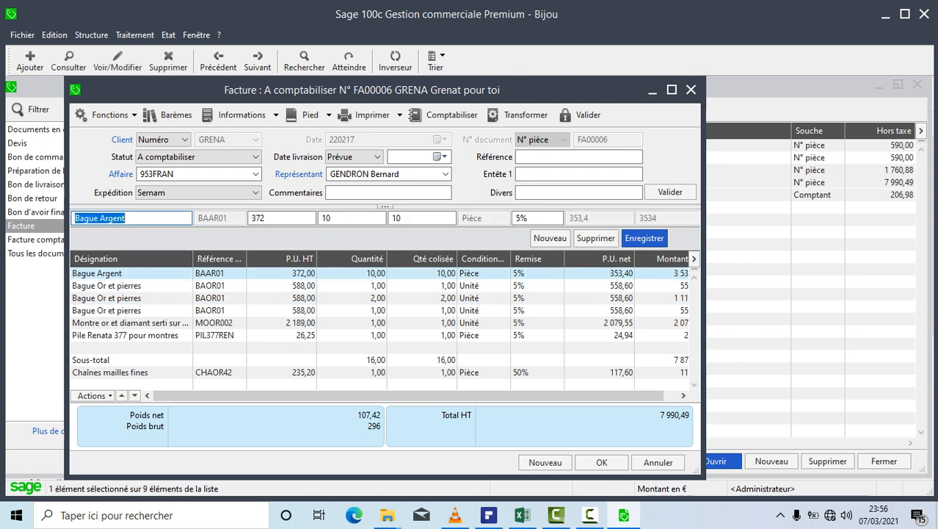
left_click(132, 335, "shift")
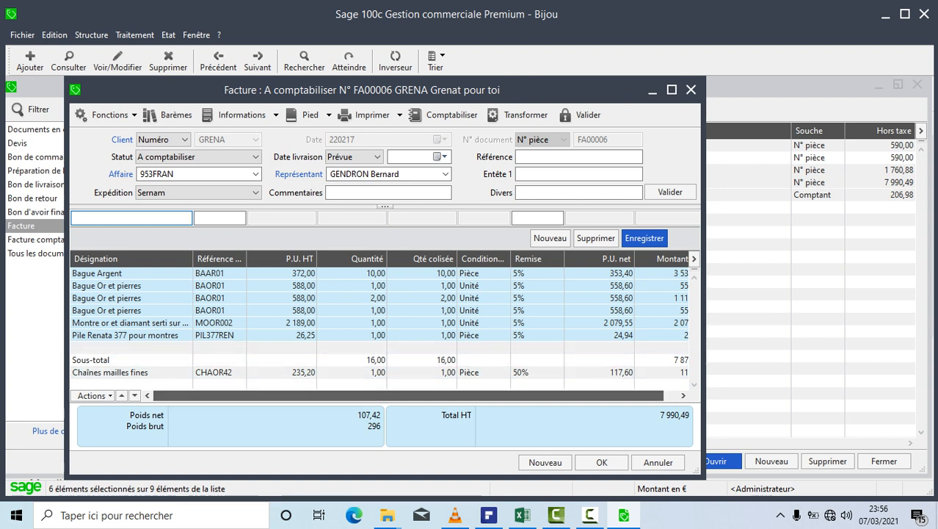
scroll(382, 395, "right", 1)
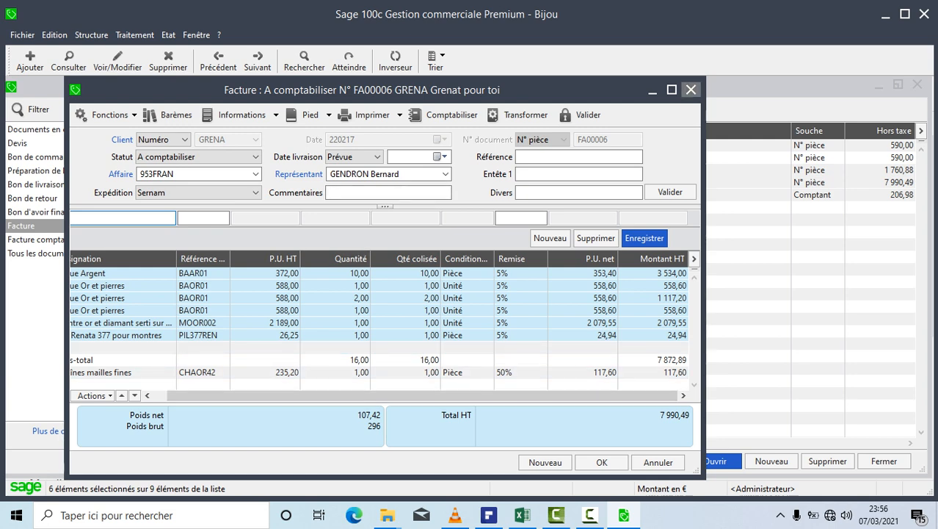
left_click(692, 90)
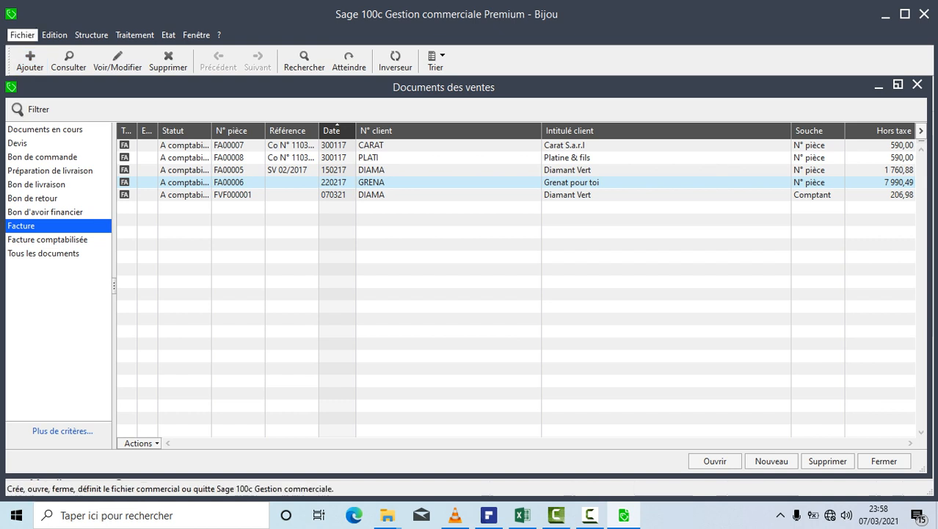
Step: Examine the Réajustement des cumuls options with the recalculation of articles au CMUP enabled, and close the dialog without running it
left_click(22, 35)
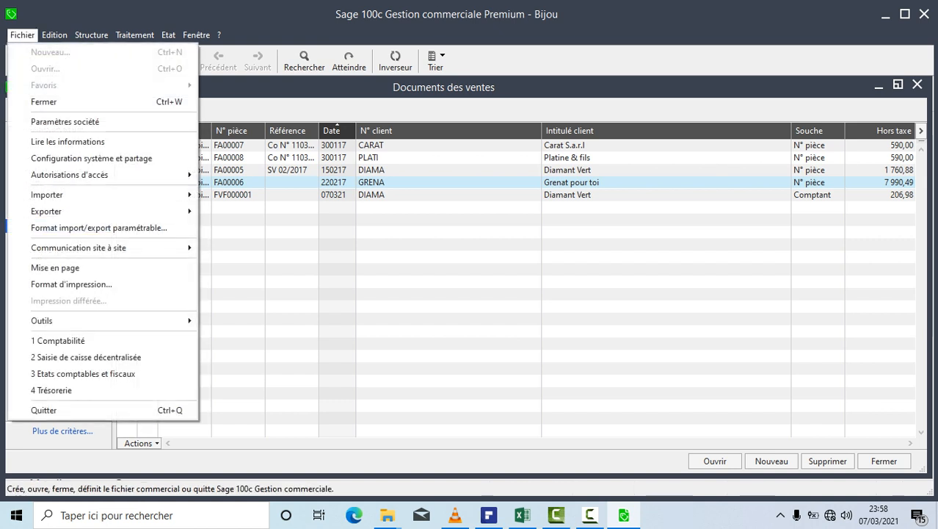
mouse_move(59, 321)
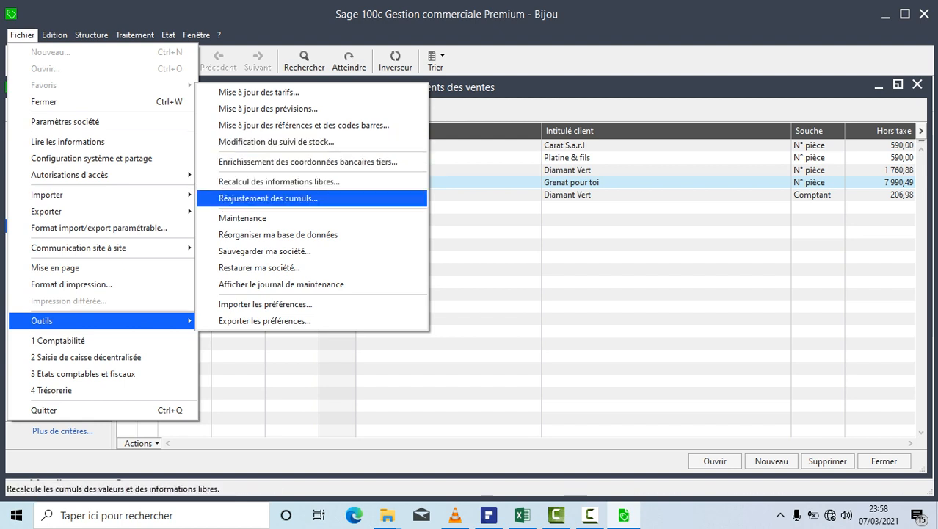
left_click(268, 198)
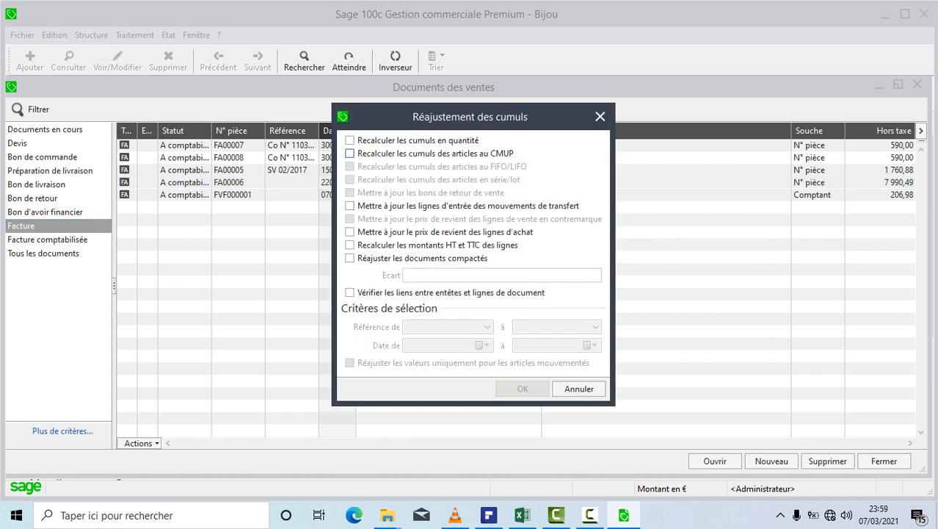
left_click(350, 153)
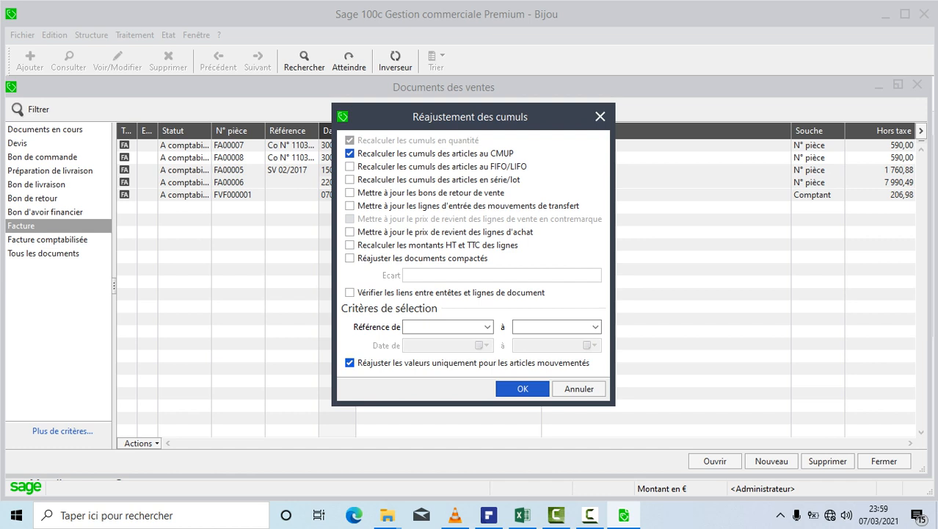
left_click(349, 363)
left_click(349, 362)
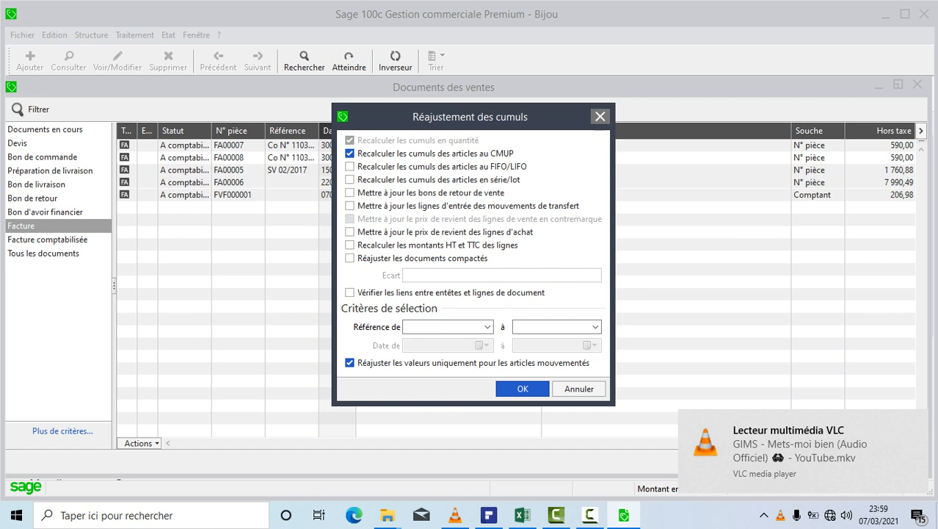
left_click(600, 116)
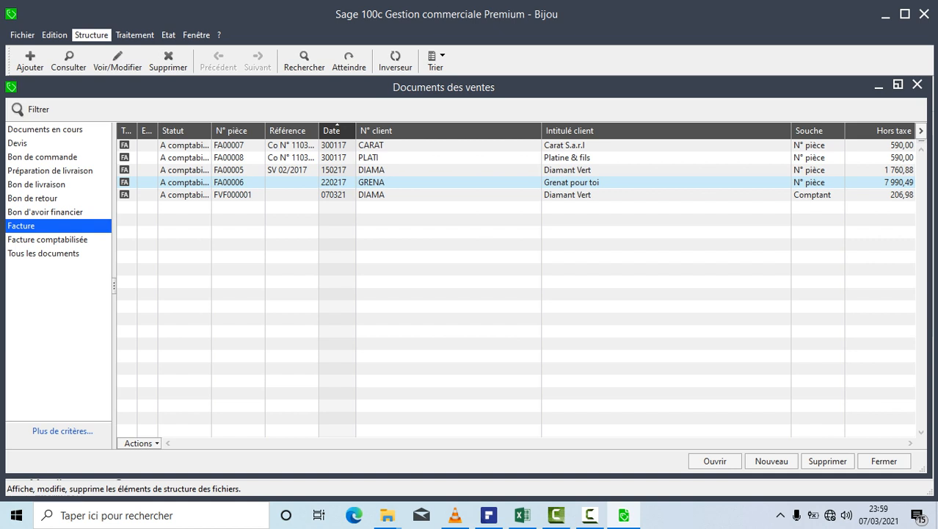
Step: Start a new article from the Articles list and view the available article types, leaving it as Standard
left_click(91, 34)
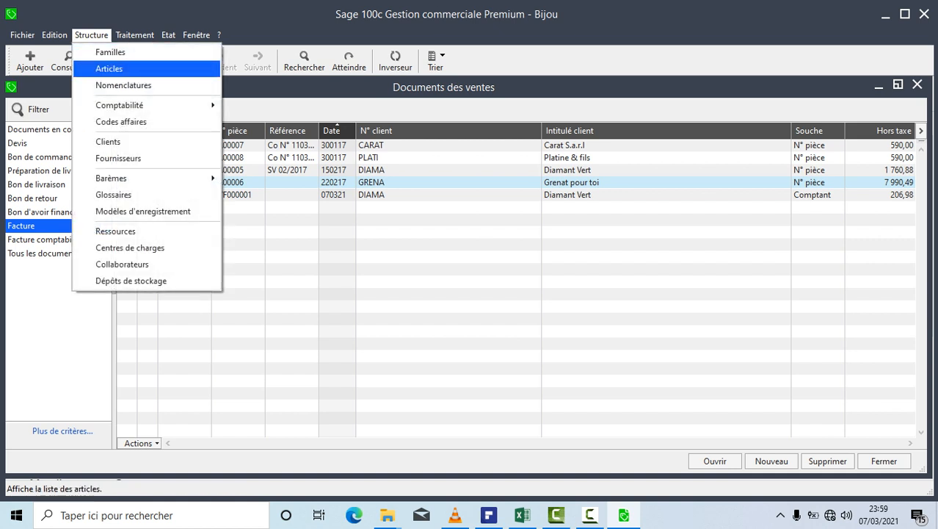
left_click(109, 68)
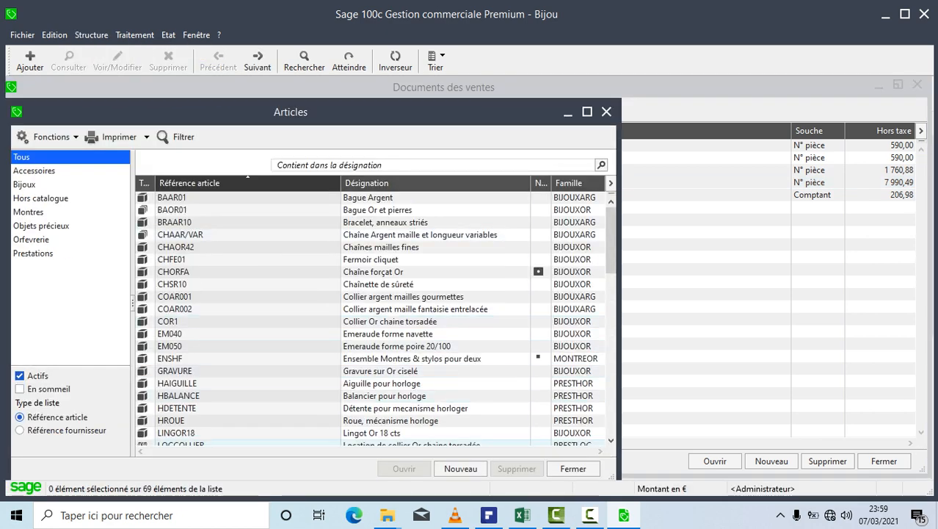
left_click(461, 469)
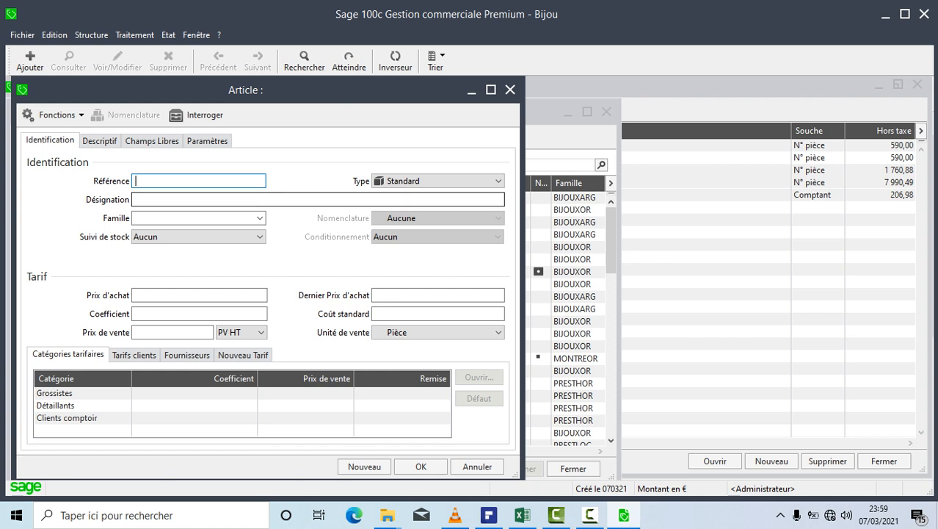
left_click(438, 181)
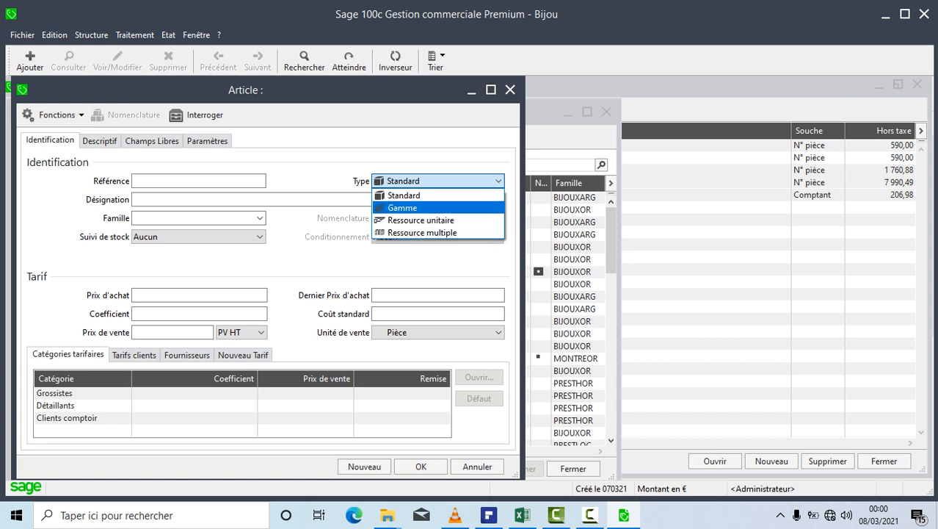
left_click(199, 181)
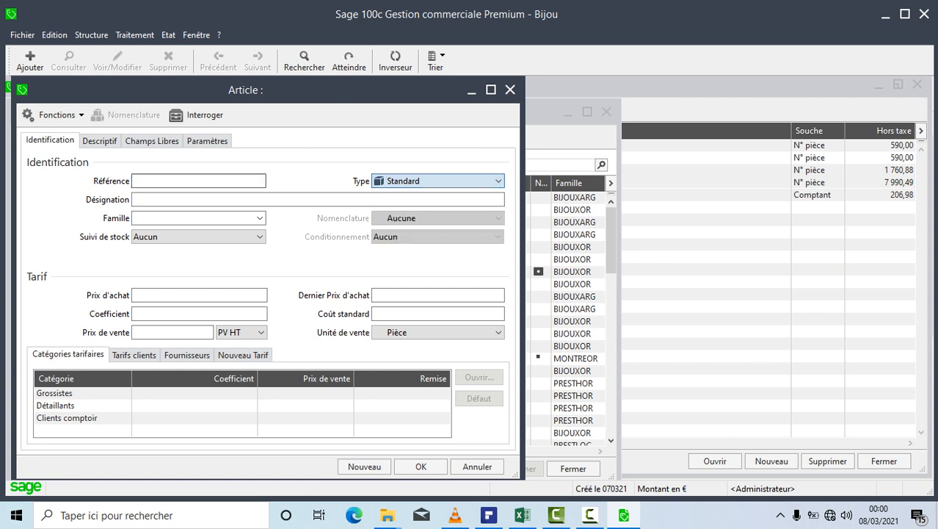
left_click(198, 181)
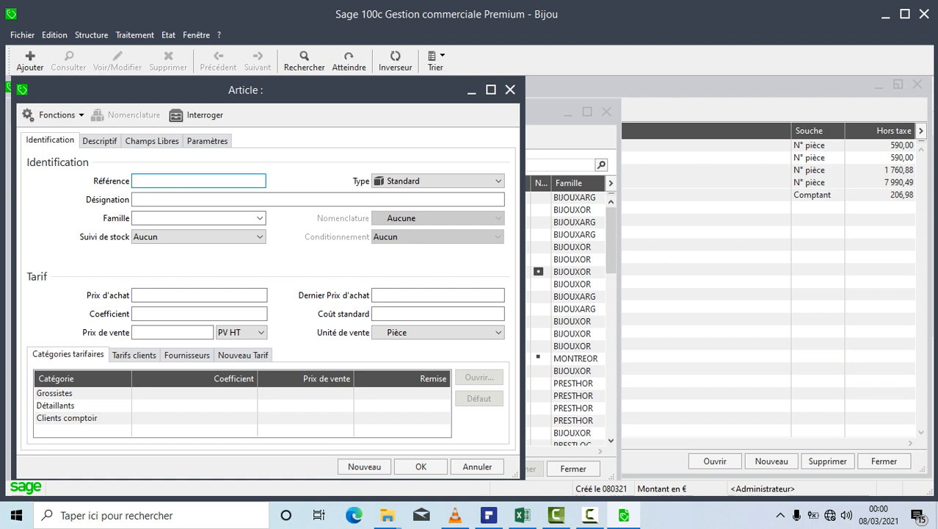
Step: Give the new article the reference REF0265, the designation bd 0325 and the family BIJOUXARG
type("REF0265")
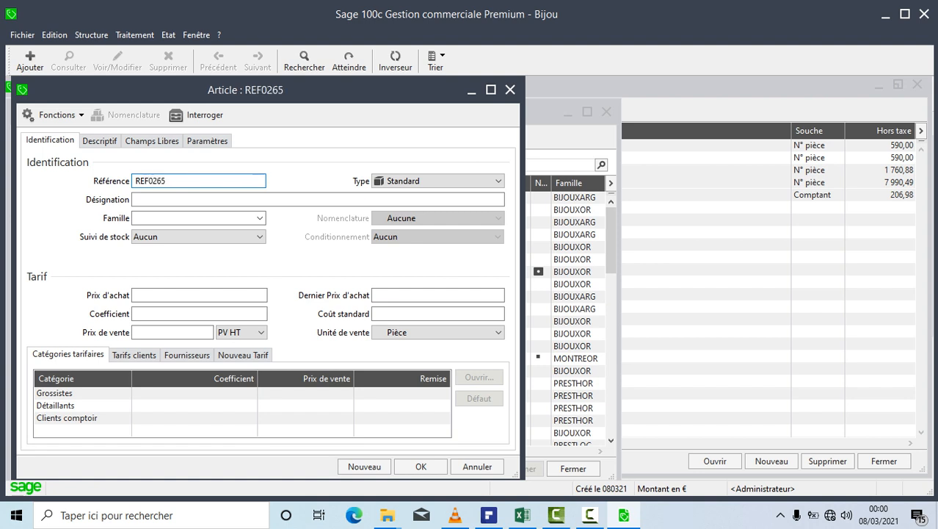
key("Tab")
key("Tab")
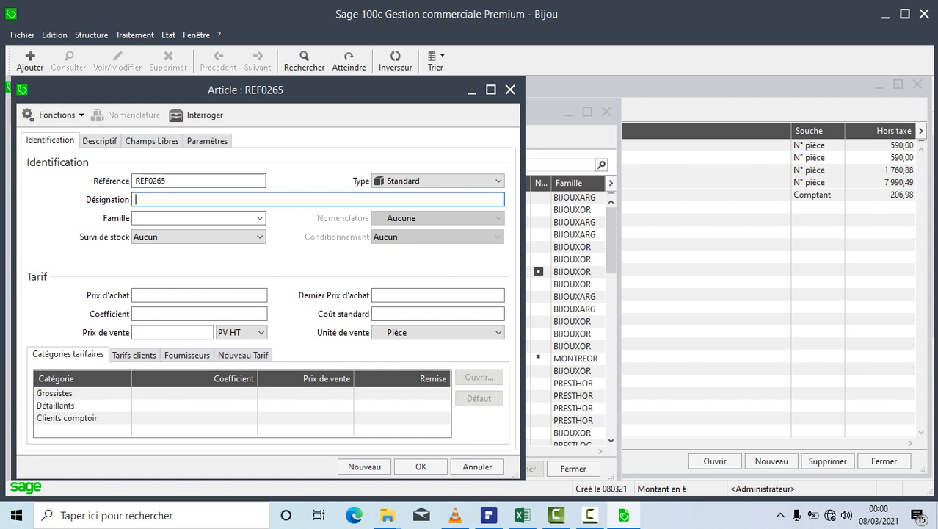
type("or")
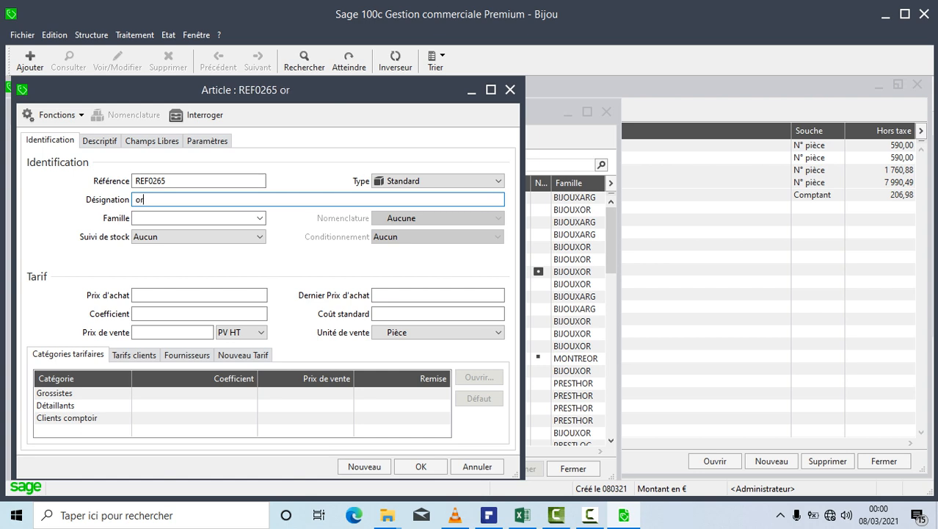
key("BackSpace")
key("BackSpace")
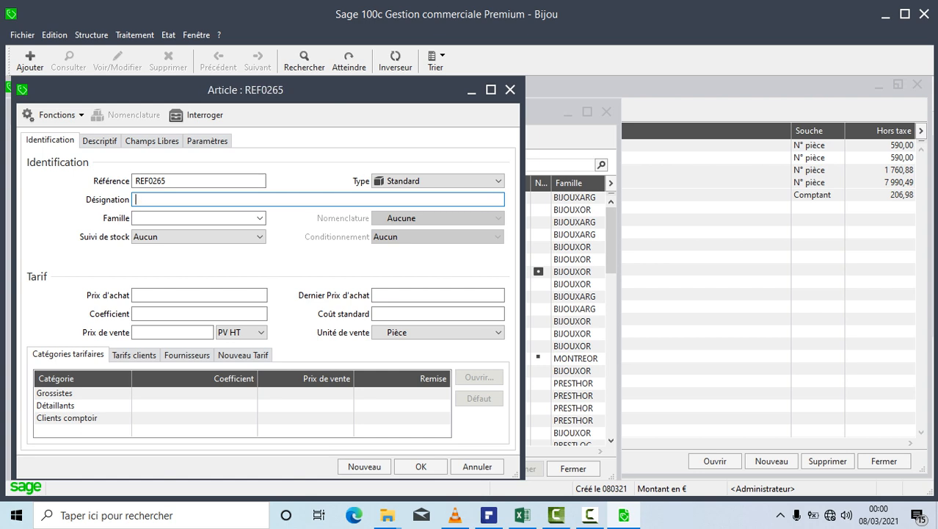
type("bd")
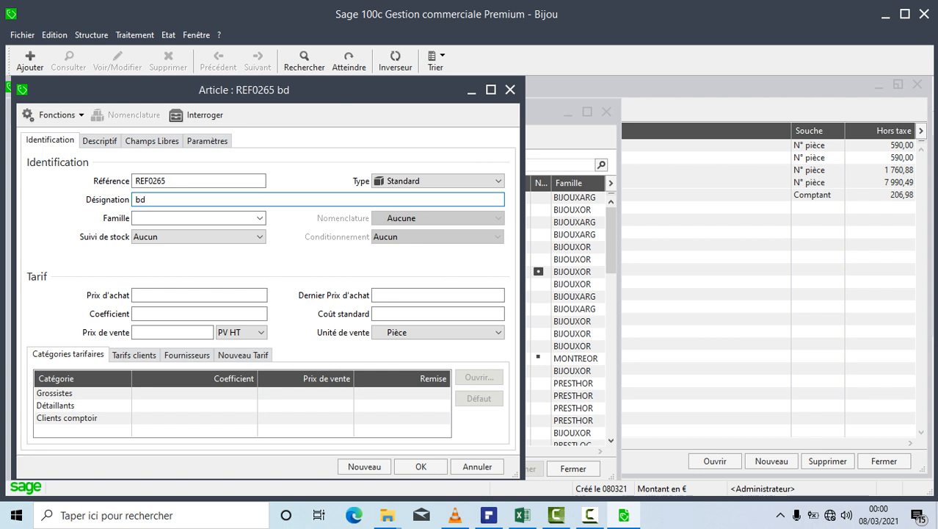
type(" 0325")
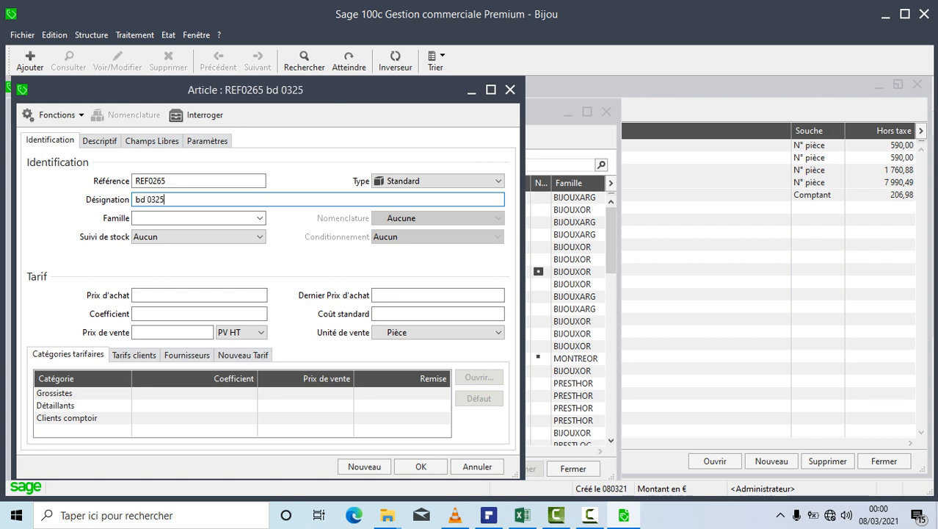
left_click(195, 217)
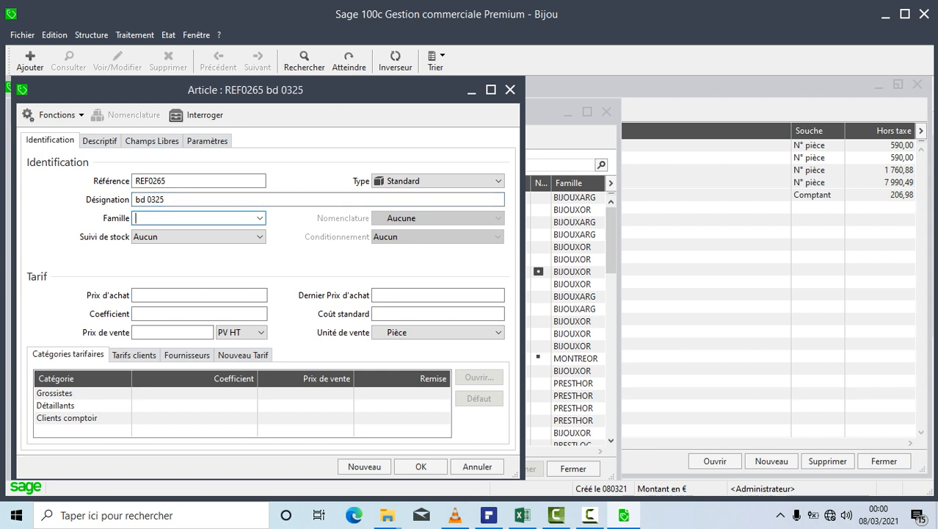
key("alt+Down")
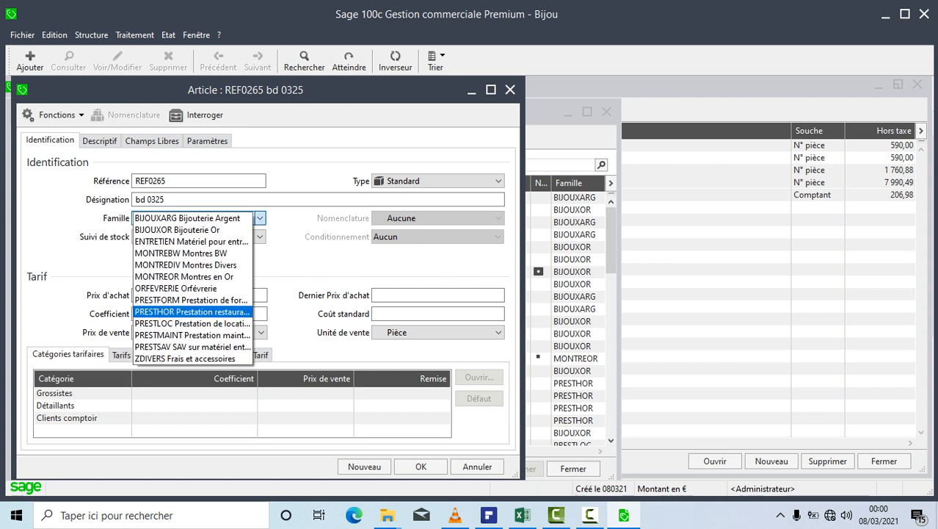
key("Escape")
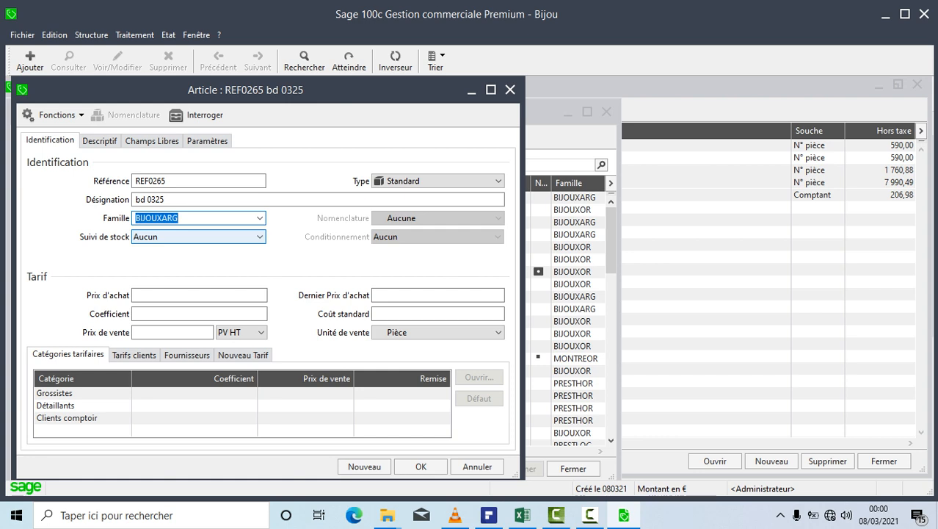
Step: Review the stock-tracking methods for the new article, leave Suivi de stock at Aucun, and cancel the article's creation
key("Tab")
key("alt+Down")
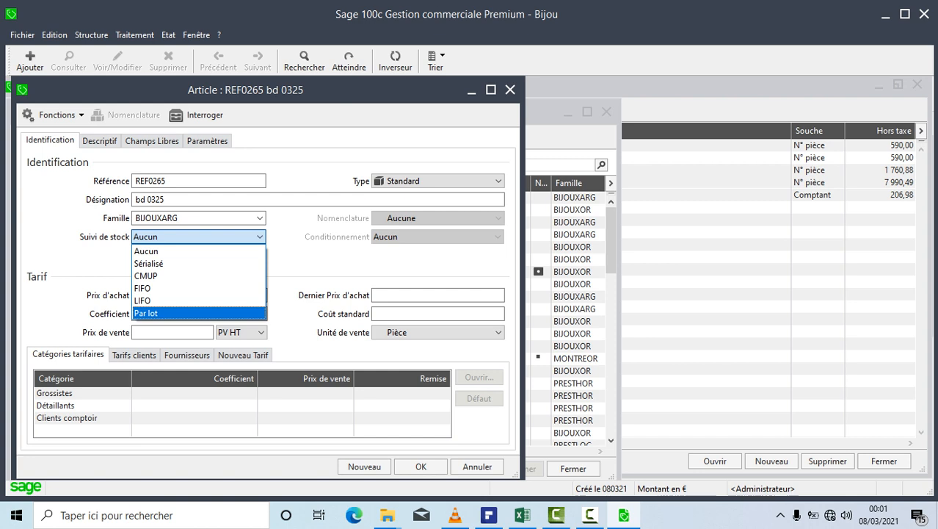
key("Up")
key("Up")
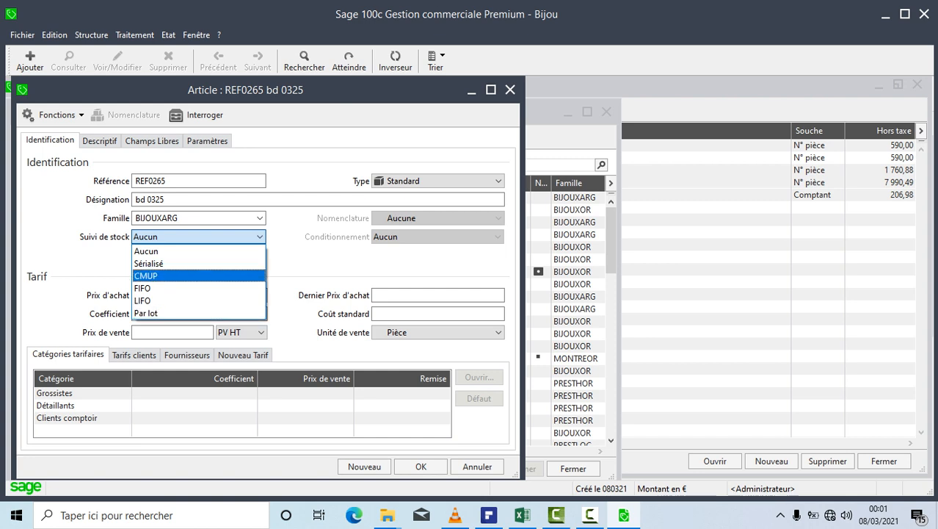
key("Down")
left_click(146, 251)
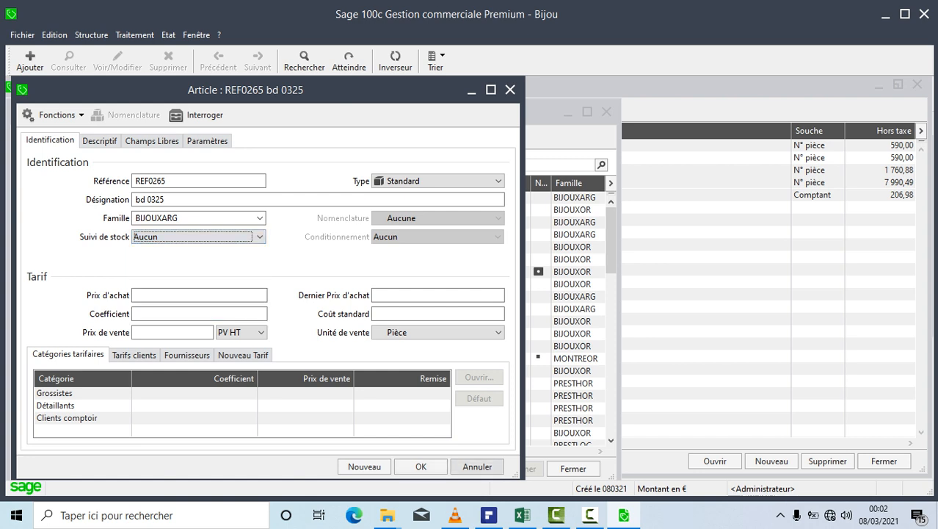
left_click(477, 466)
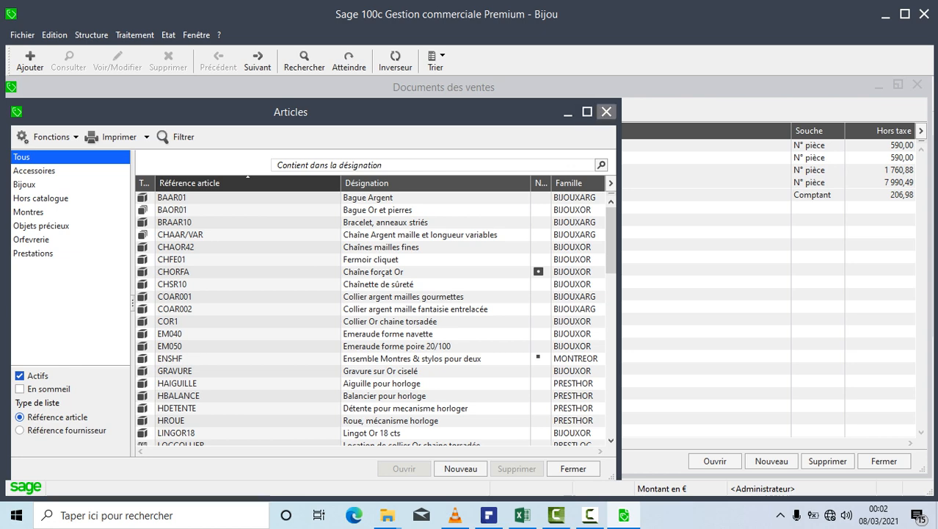
Step: Close the Articles list and open invoice FA00005 from the sales documents
left_click(606, 112)
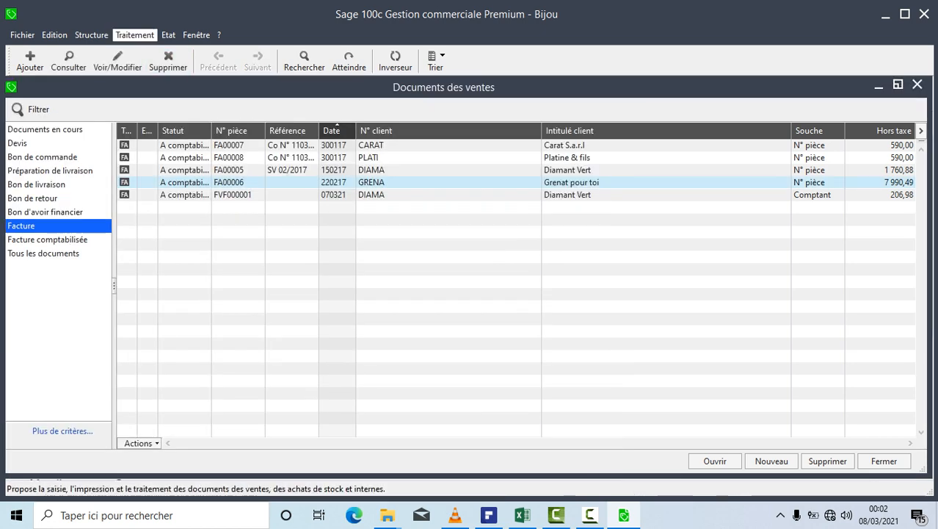
left_click(134, 35)
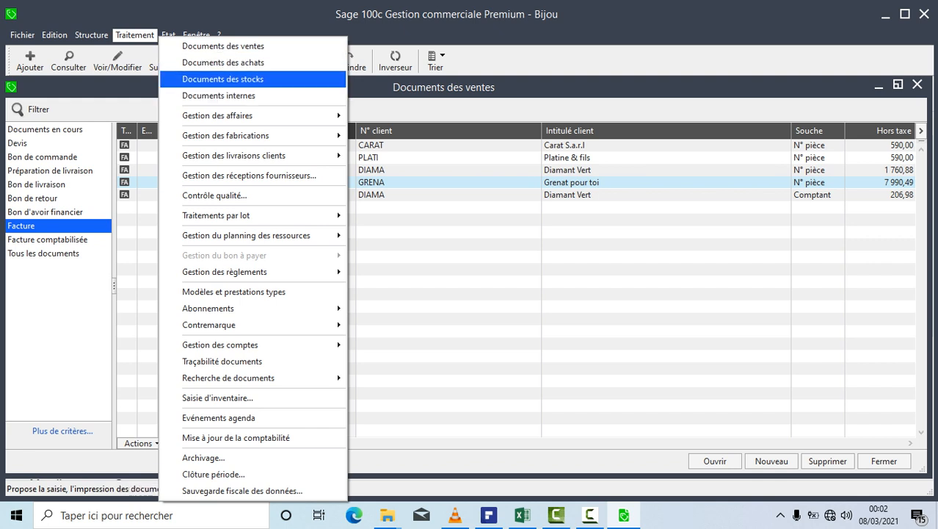
left_click(223, 46)
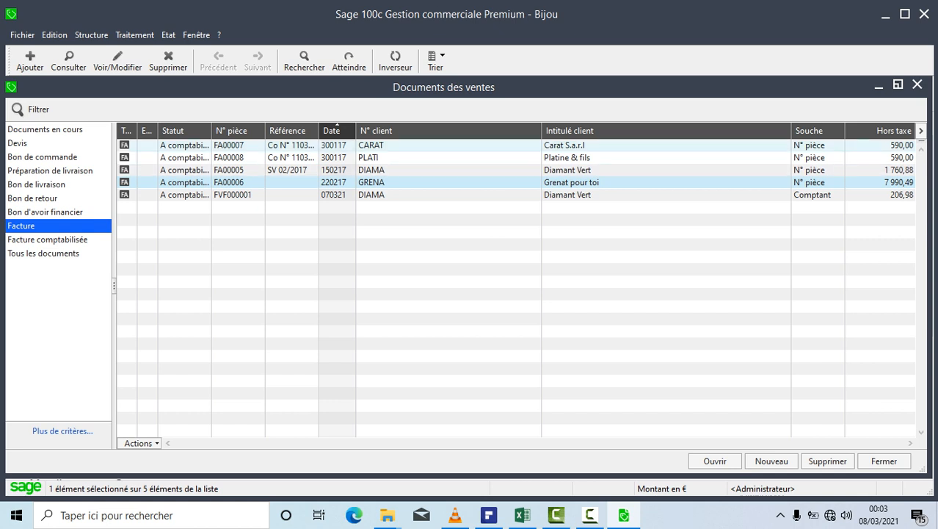
left_click(347, 170)
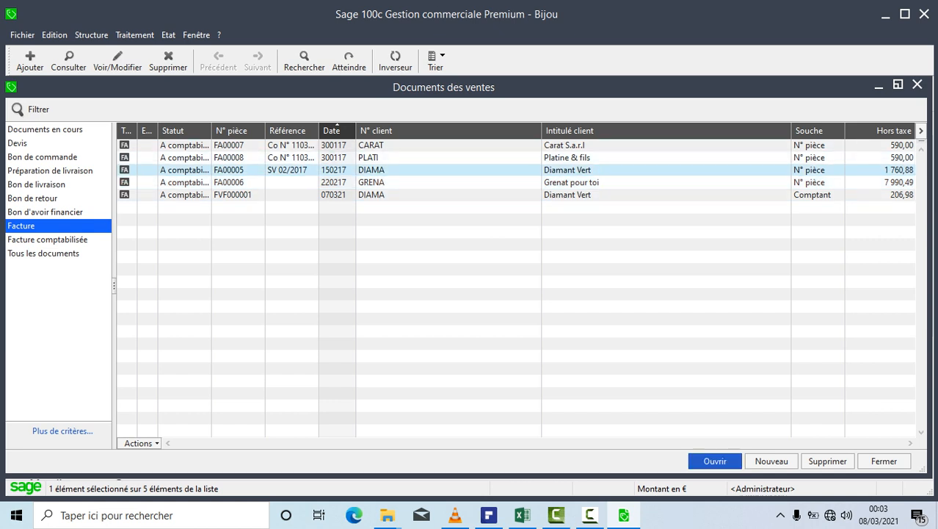
key("Return")
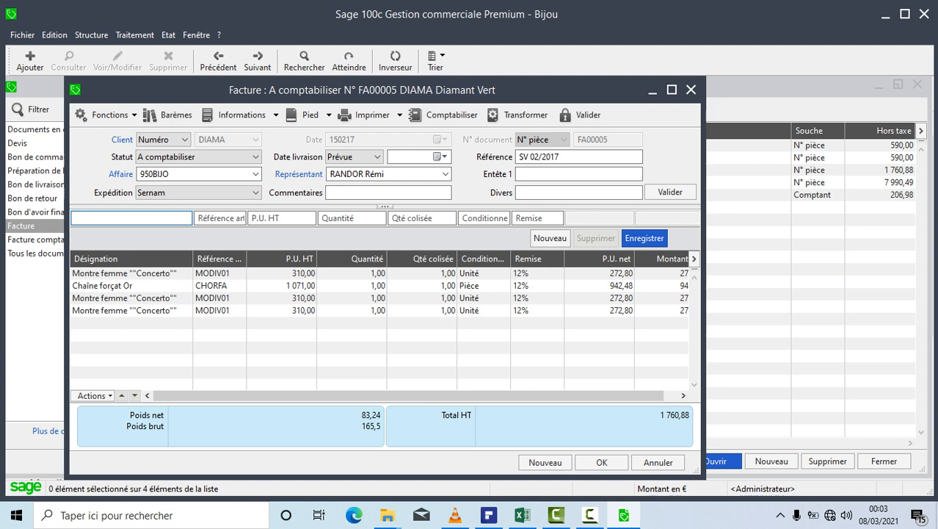
Step: Start duplicating the open invoice FA00005
key("alt+e")
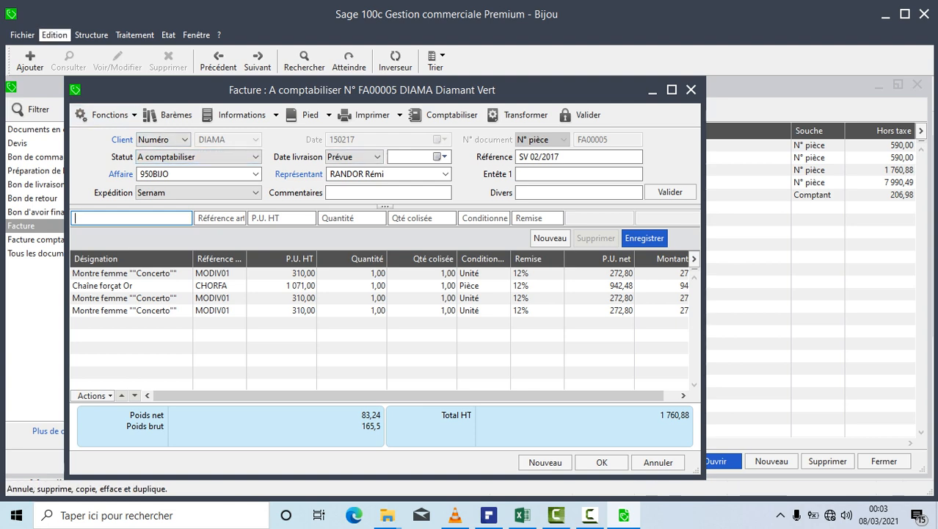
key("Down")
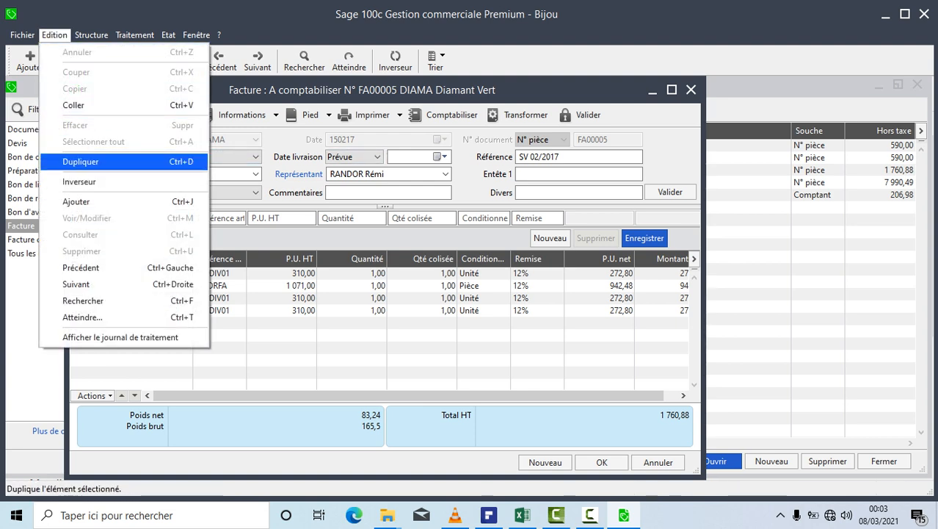
key("Return")
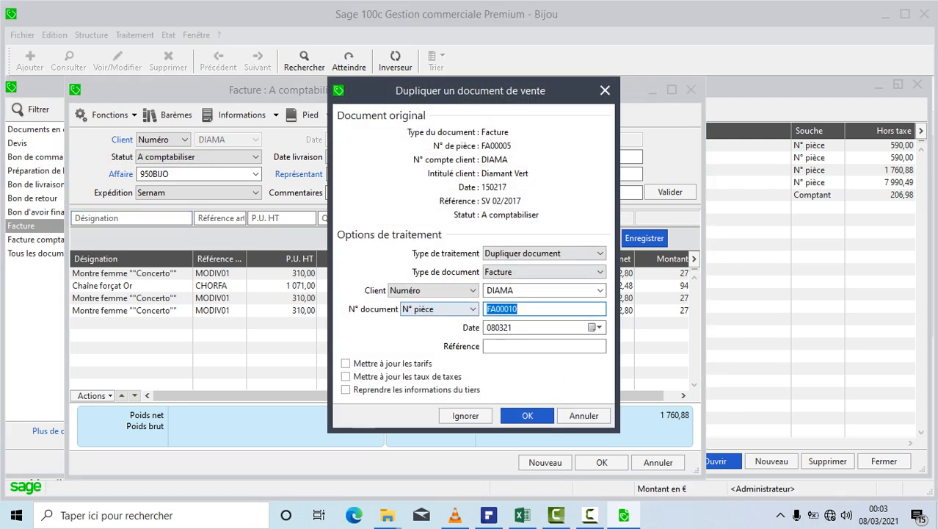
Step: Try the treatment type Remplacer document original for the duplication and restore Dupliquer document
key("shift+Tab")
key("shift+Tab")
key("alt+Down")
key("Down")
key("Return")
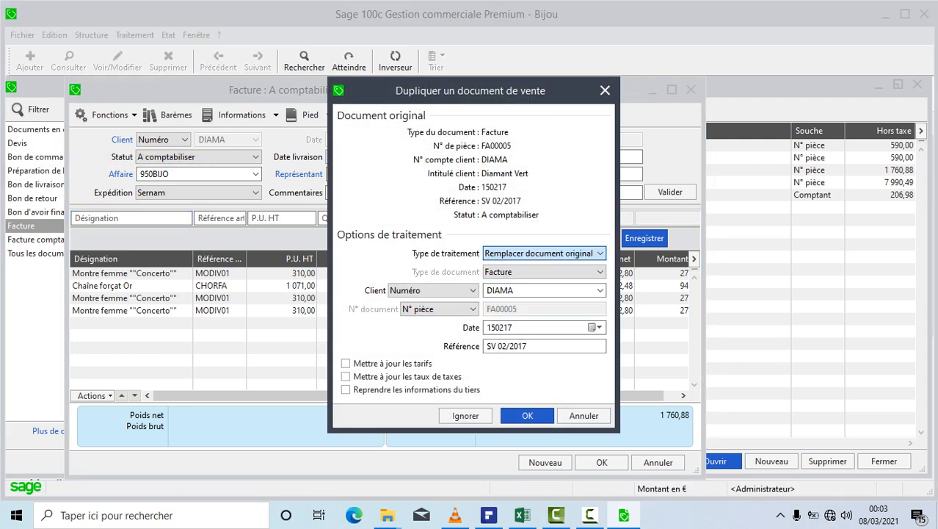
key("alt+Down")
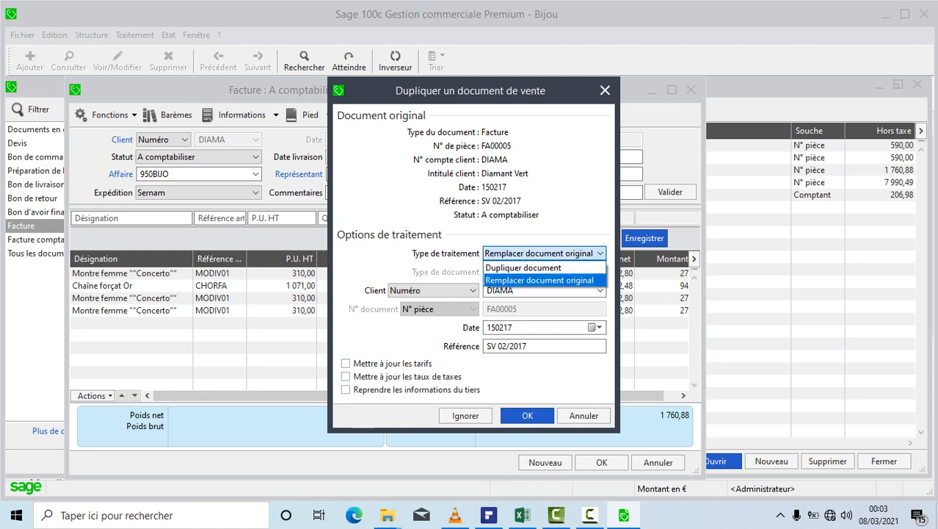
key("Up")
key("Return")
Step: Set the duplicate invoice's document numbering series to Comptant and run the duplication
key("Tab")
key("Tab")
key("Tab")
key("alt+Down")
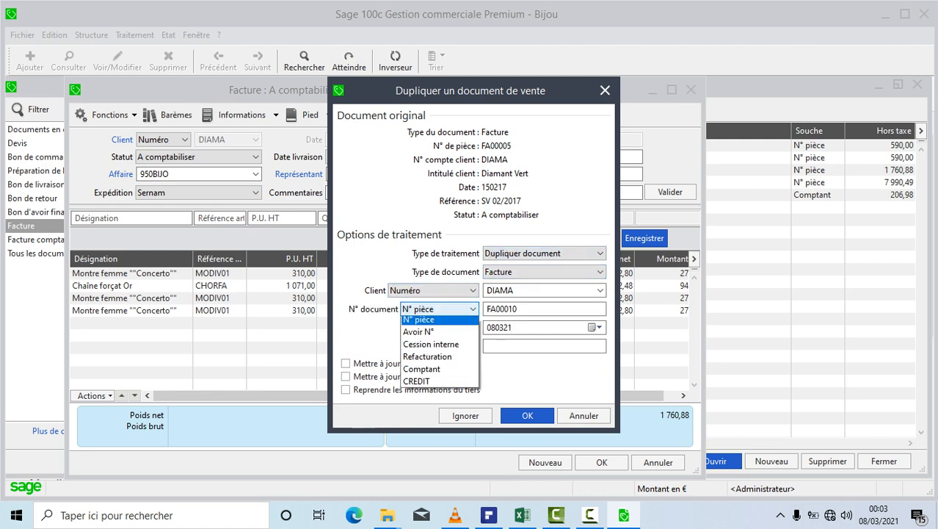
key("Down")
key("Down")
key("Down")
key("Down")
key("Return")
key("Tab")
key("Tab")
key("Tab")
key("Tab")
key("Tab")
key("Tab")
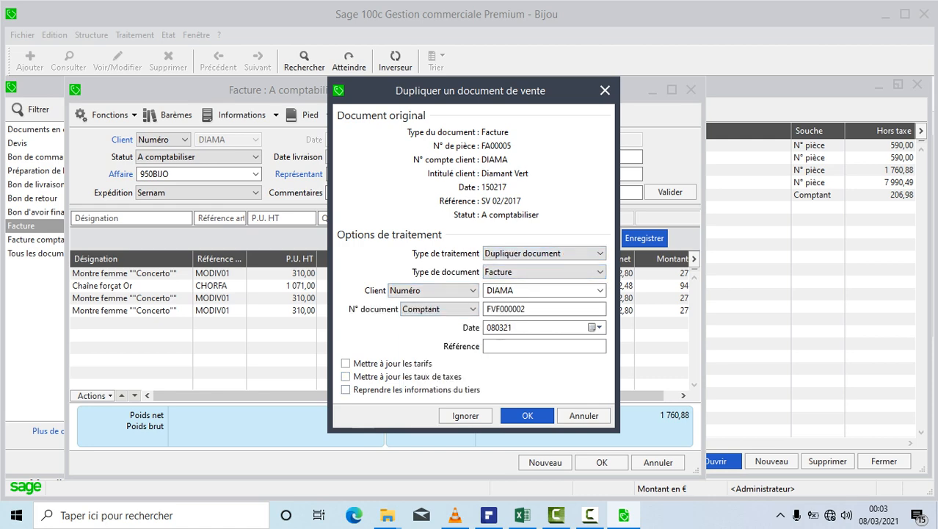
key("Return")
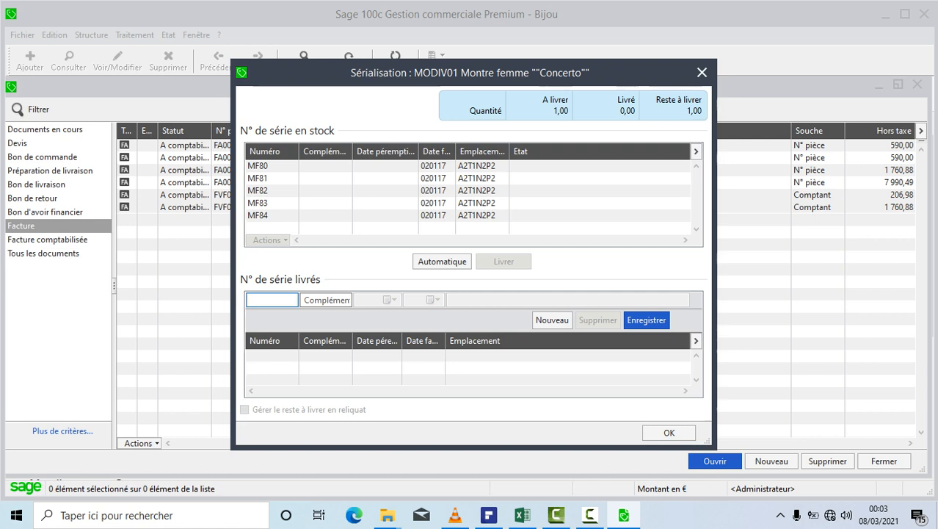
Step: Try to deliver serial number 1 for article MODIV01, and clear the entry
type("1")
key("Return")
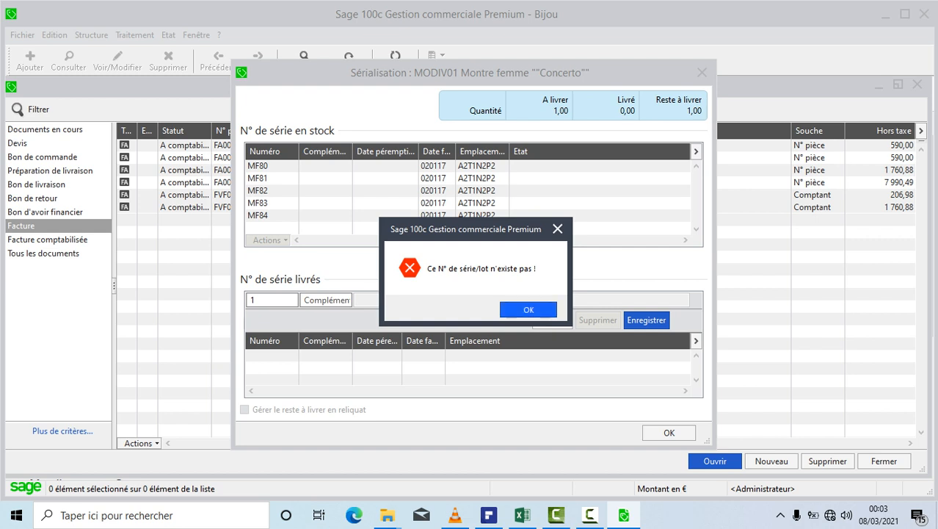
key("Return")
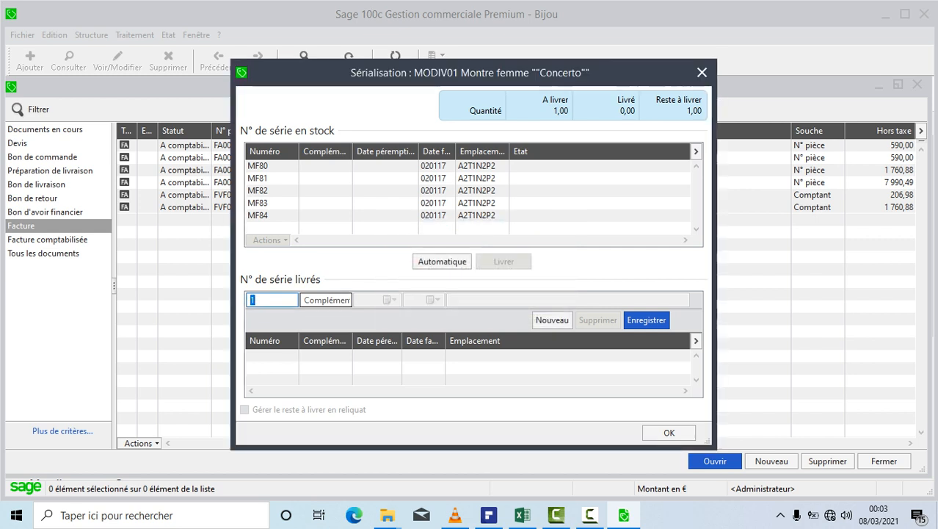
key("Tab")
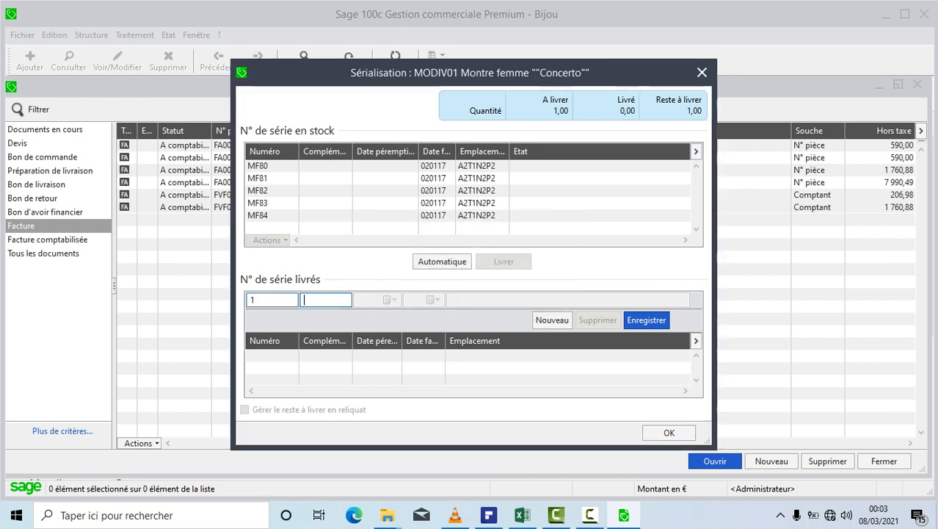
left_click(261, 300)
key("BackSpace")
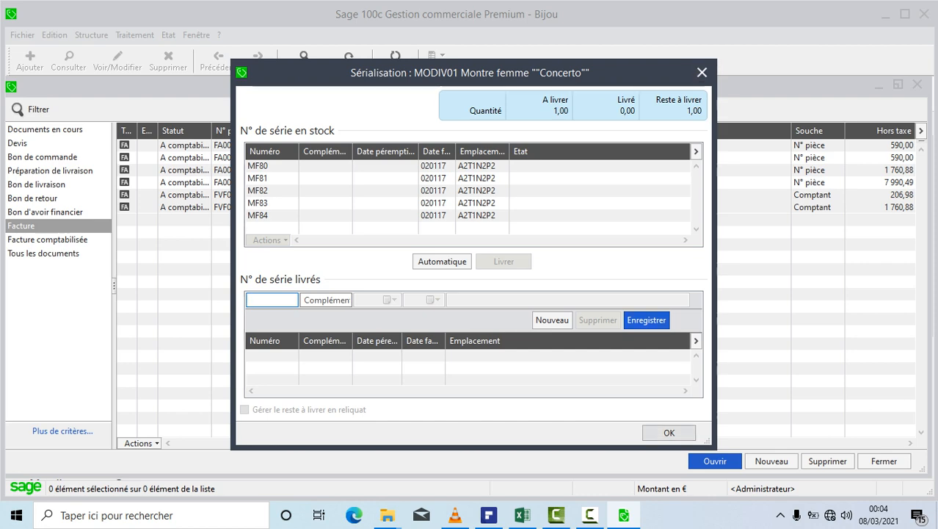
Step: Confirm the serialisation of two MODIV01 lines without entering any serial number
left_click(668, 432)
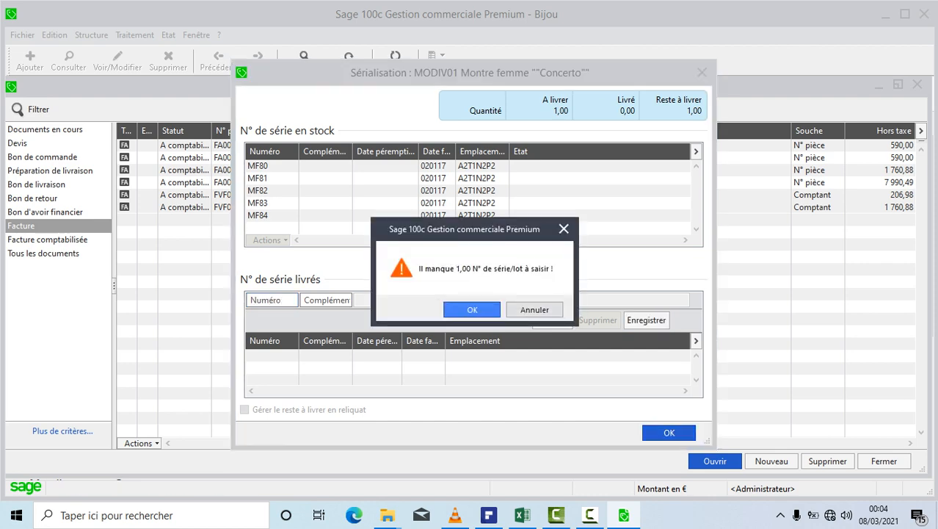
left_click(472, 309)
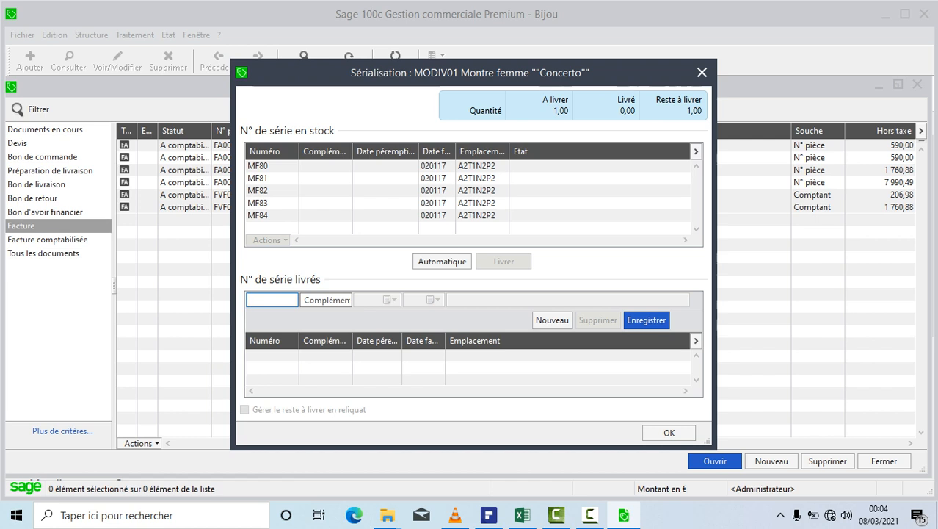
key("Return")
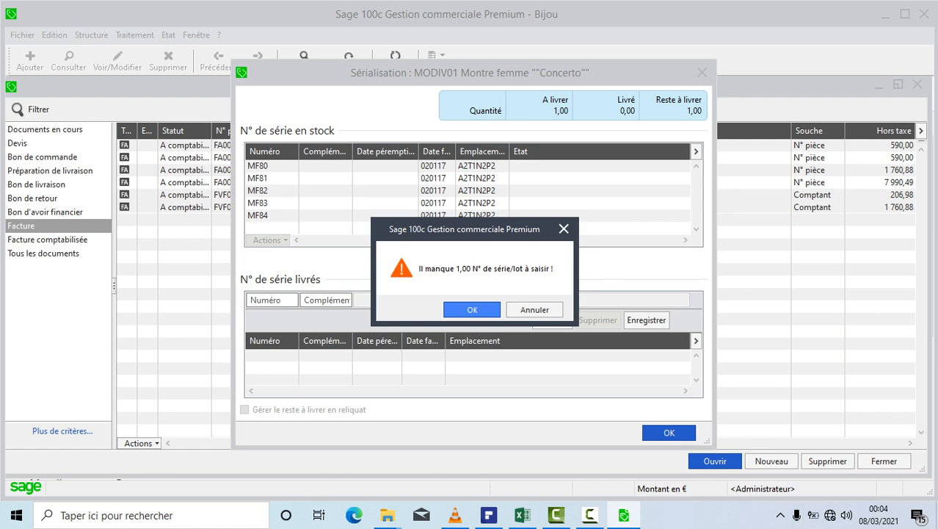
key("Return")
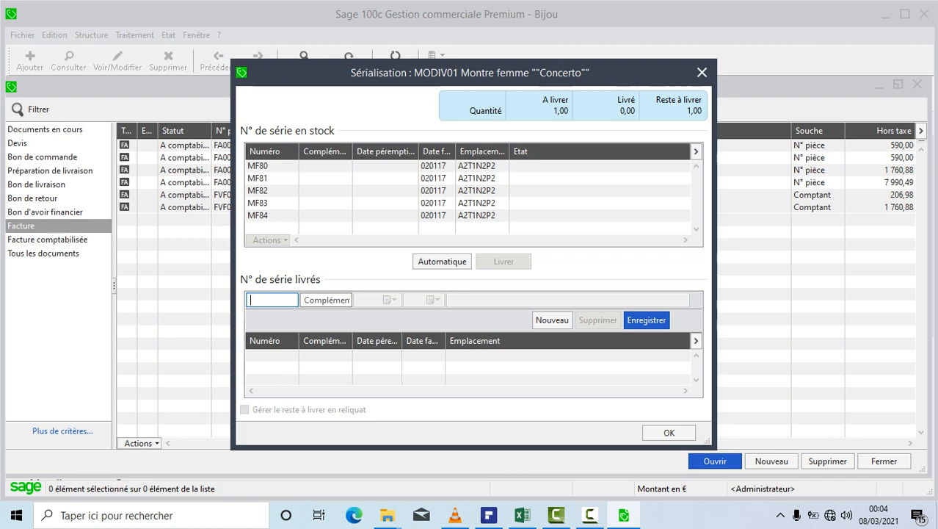
Step: Assign the remaining MODIV01 line's serial number automatically, confirm the serialisation and reposition the duplicated invoice's window
left_click(443, 261)
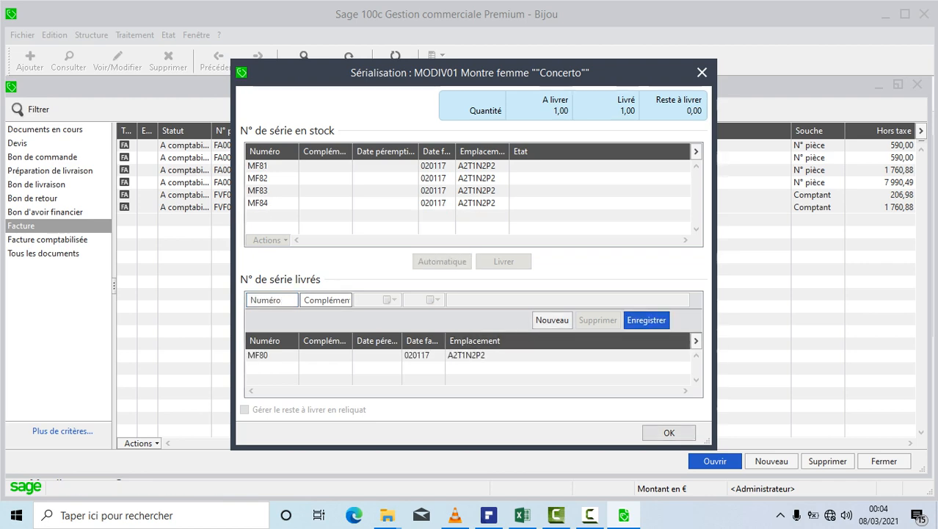
key("Return")
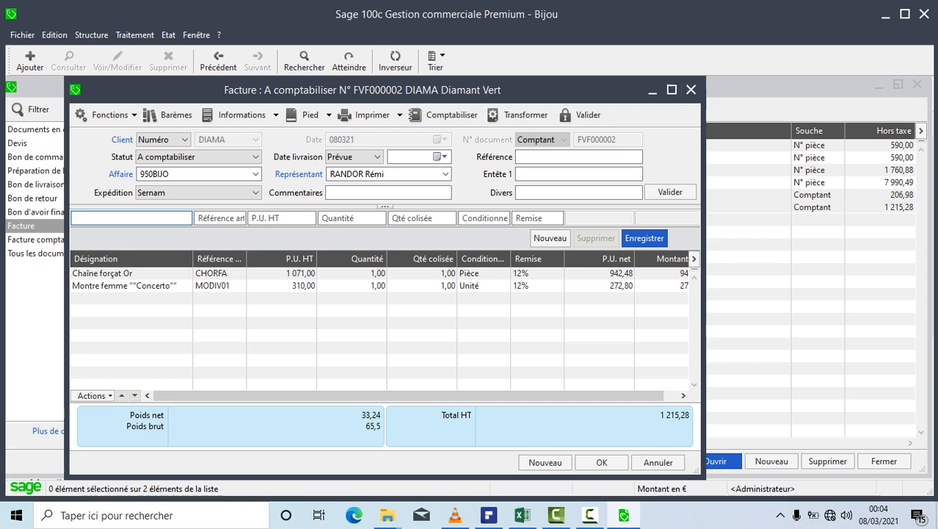
left_click_drag(602, 89, 720, 82)
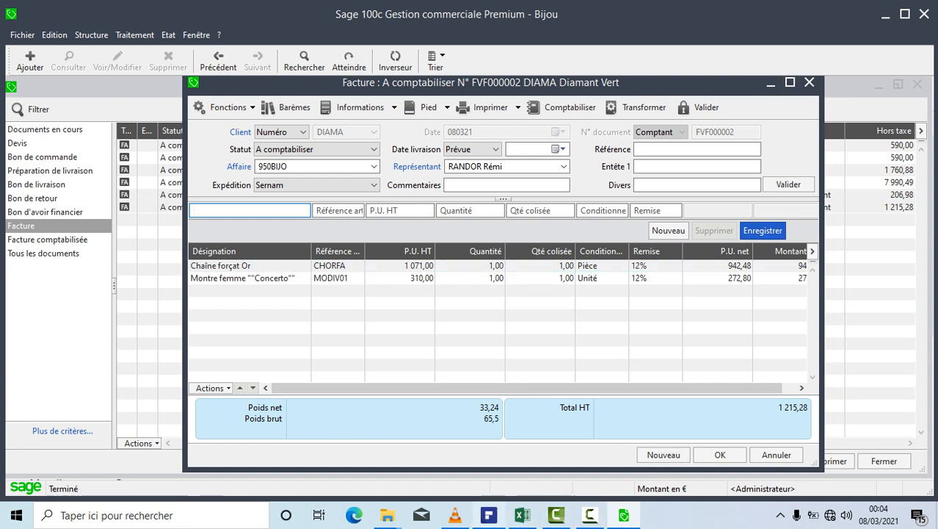
Step: Switch to VLC, play the M E S D A M E S track from the playlist and return to the invoice
left_click(456, 515)
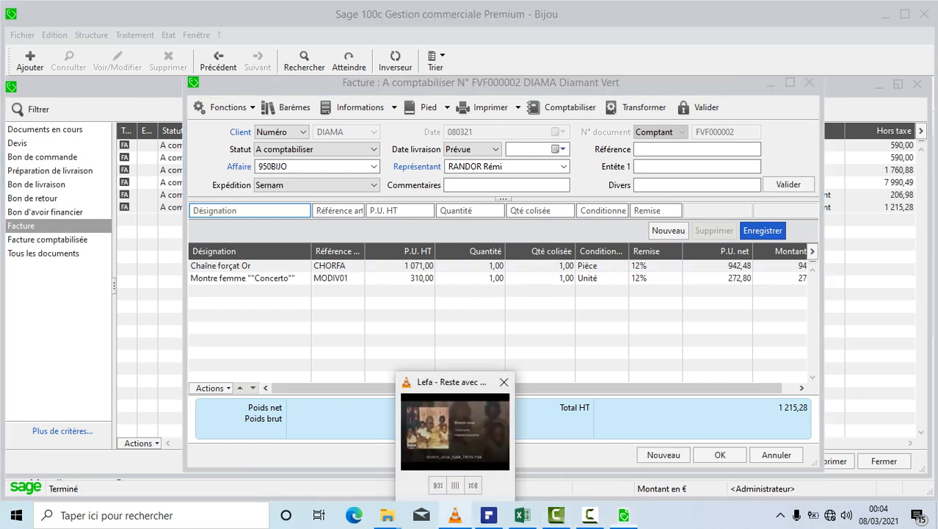
scroll(301, 361, "down", 1)
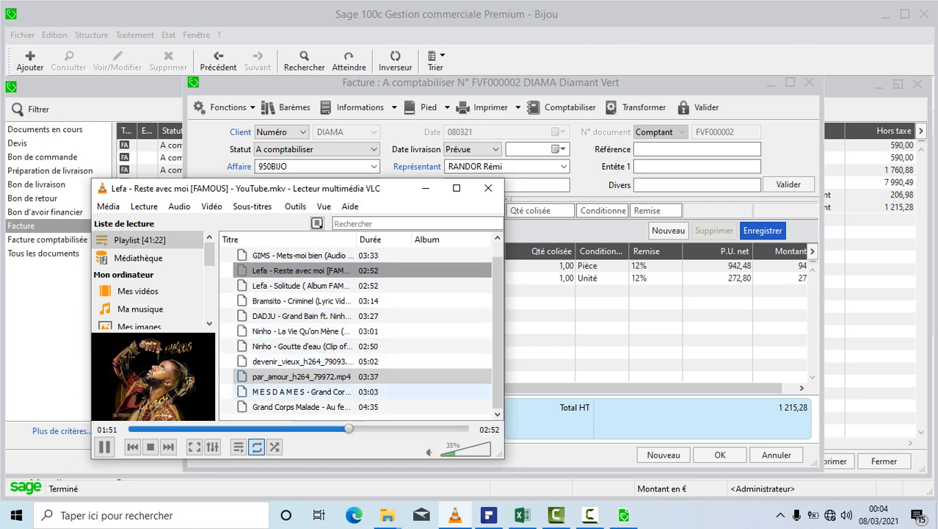
double_click(302, 391)
left_click(543, 323)
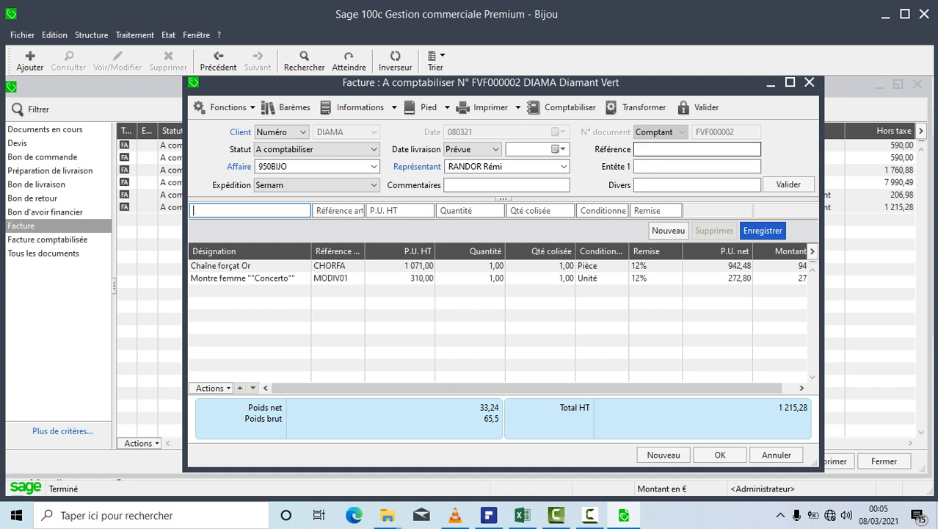
Step: Review the invoice's Pied options for acompte, échéance and règlement without opening any of them
left_click(447, 107)
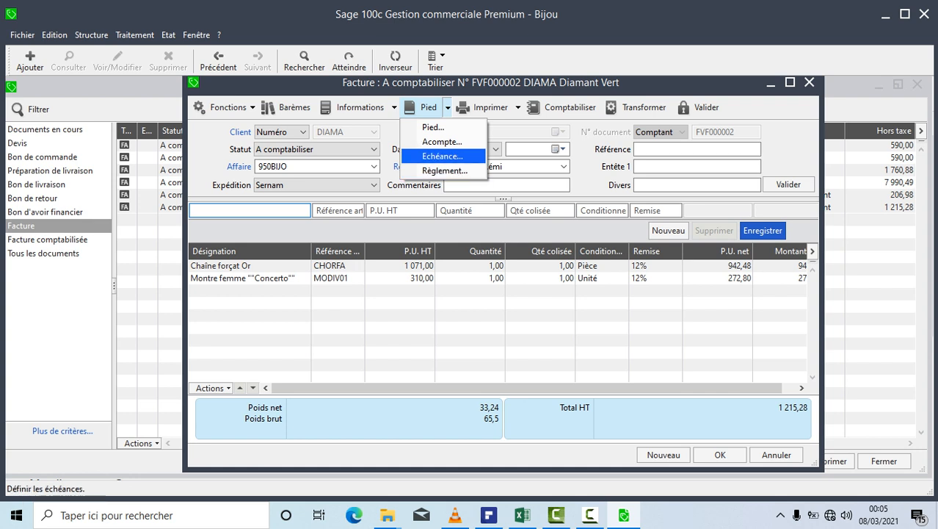
key("Escape")
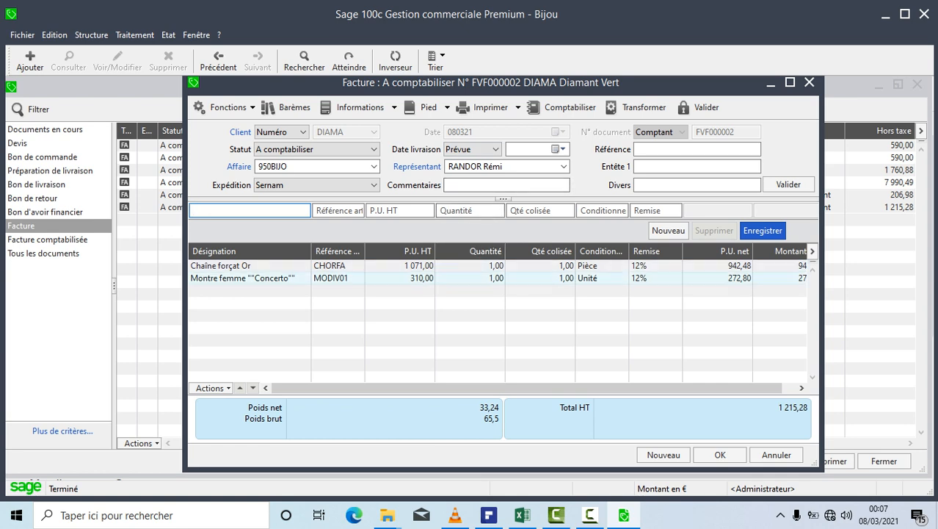
Step: Consult the stock of article CHORFA from its invoice line, and close the stock query and the article record
left_click(464, 266)
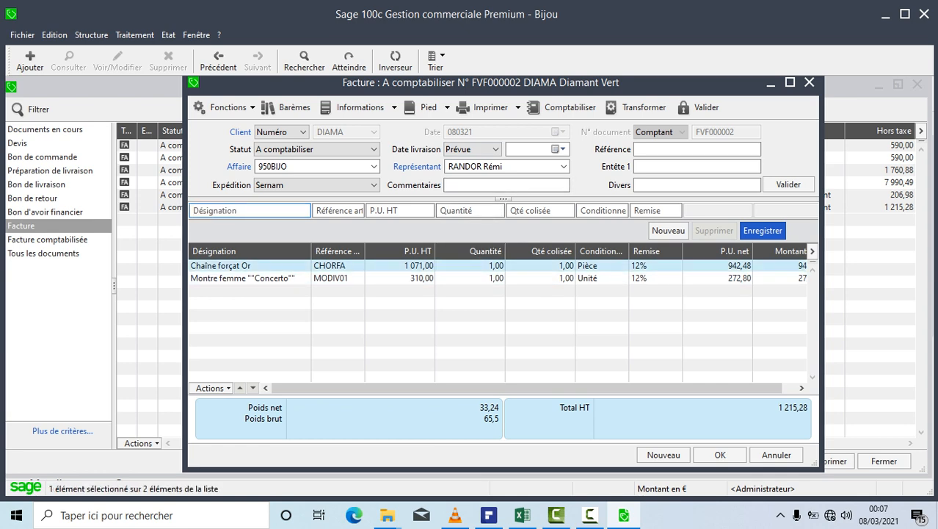
double_click(330, 266)
left_click(374, 116)
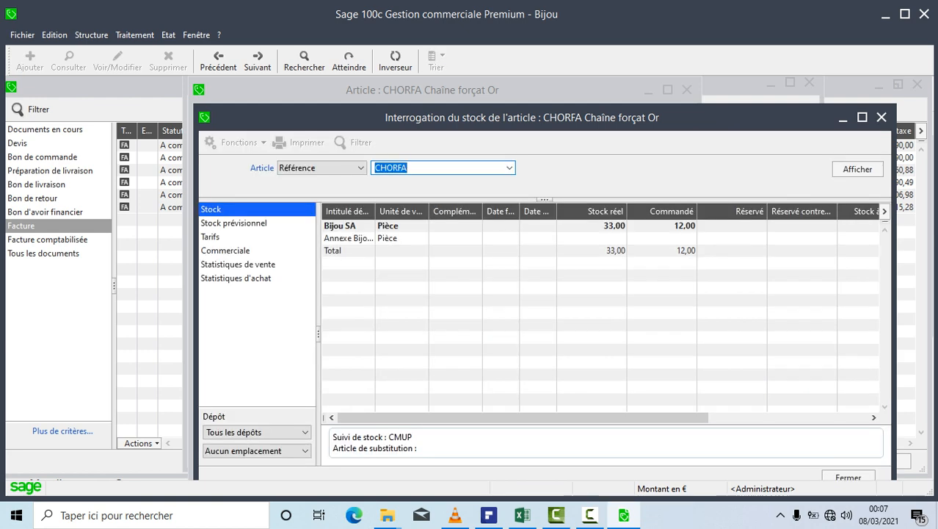
left_click(881, 117)
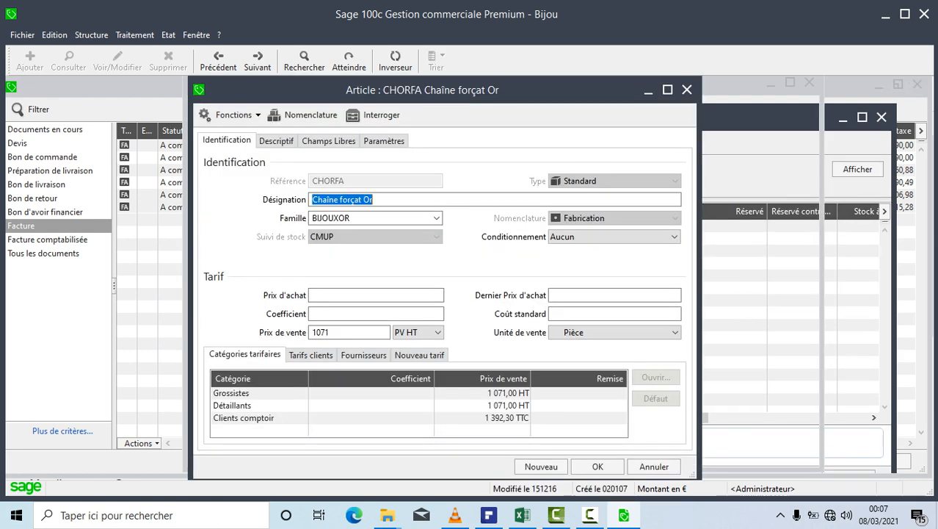
left_click(687, 89)
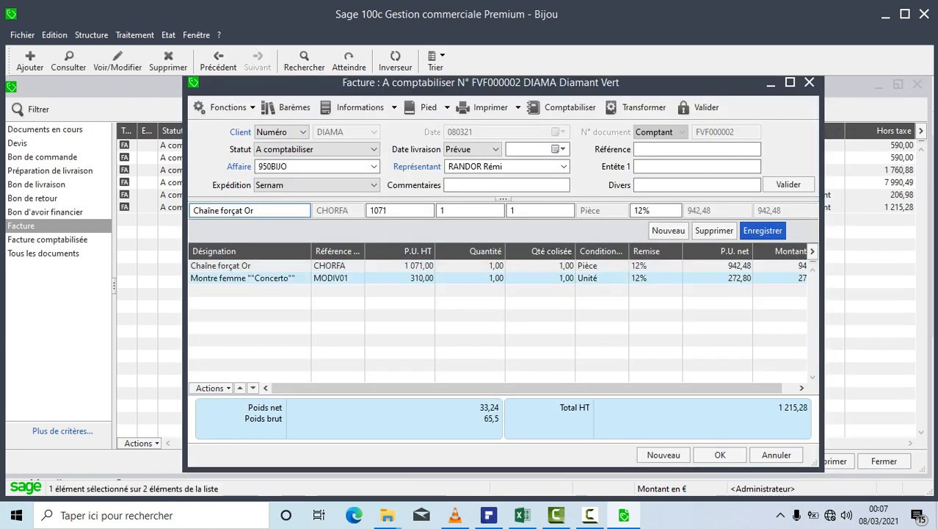
Step: Open article MODIV01 from its invoice line and consult its stock
double_click(316, 278)
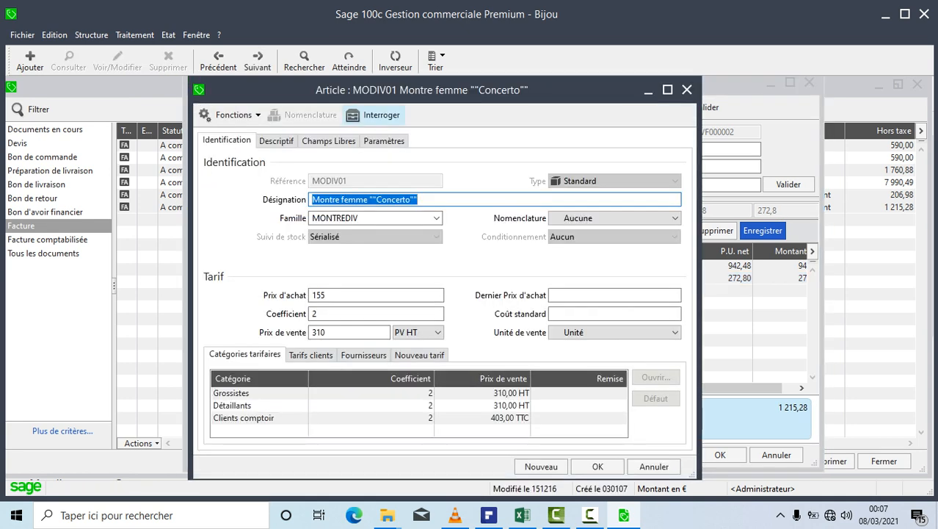
left_click(373, 115)
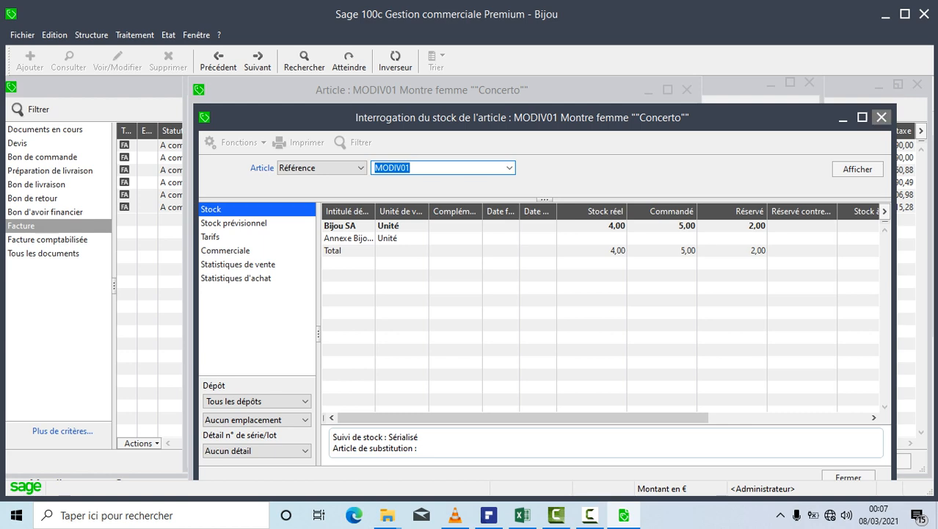
Step: Close the MODIV01 stock query and article record, and open the duplication options of the Comptant invoice dated 080321
left_click(882, 118)
left_click(688, 89)
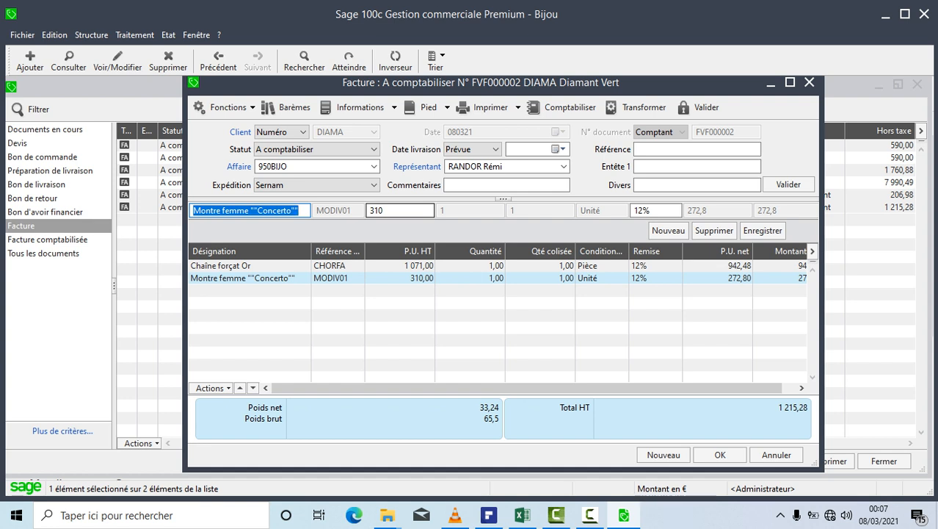
left_click(54, 34)
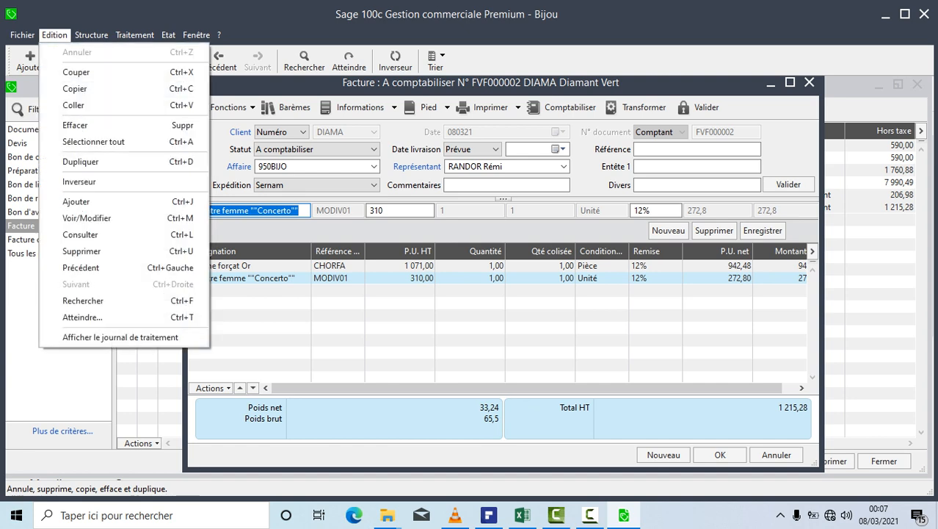
left_click(81, 162)
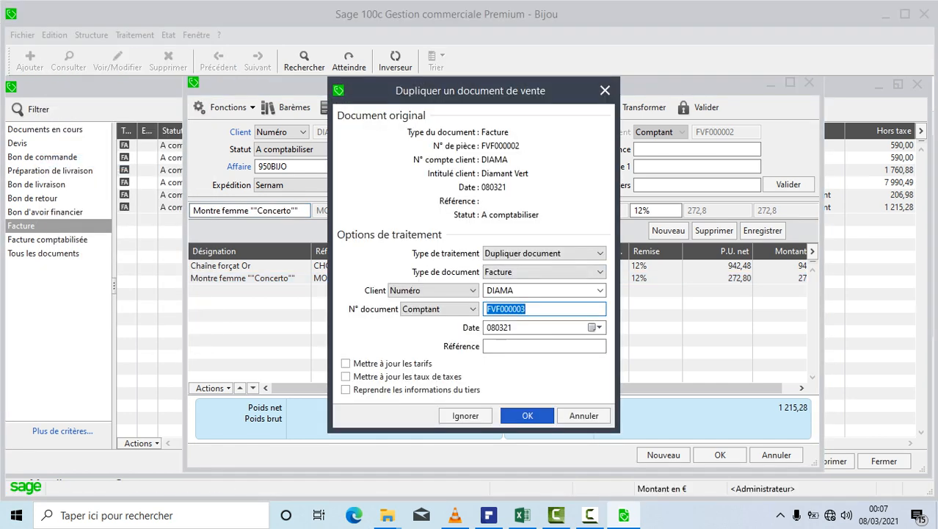
Step: Try CREDIT numbering and the Remplacer document original processing type for the duplication, and set it back to Dupliquer document
left_click(543, 253)
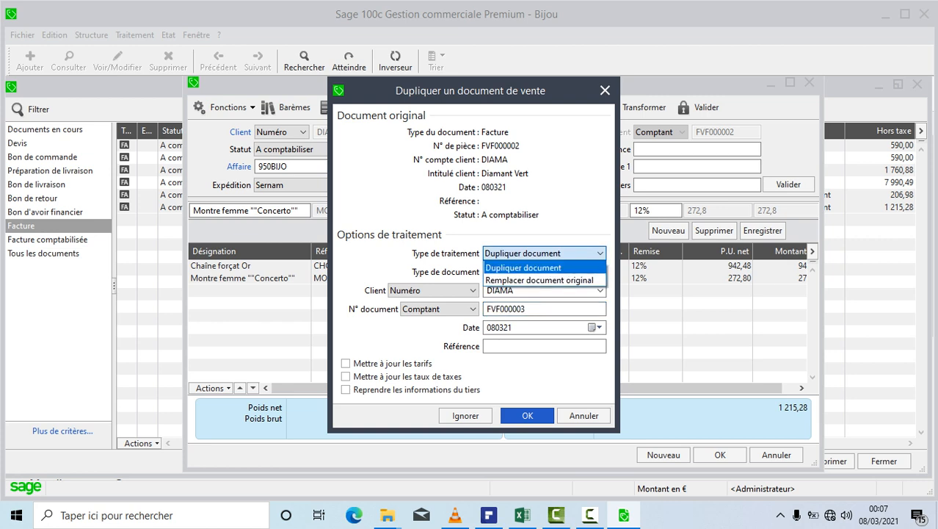
left_click(522, 267)
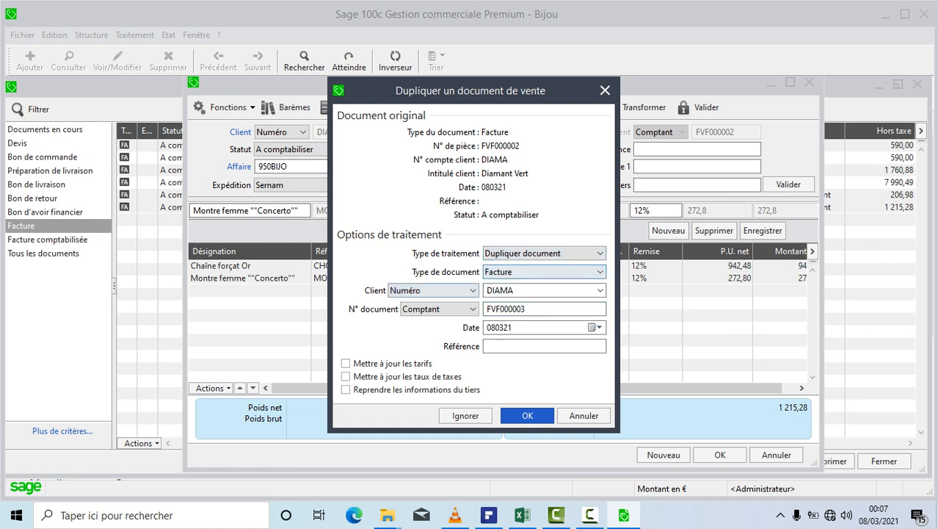
left_click(439, 308)
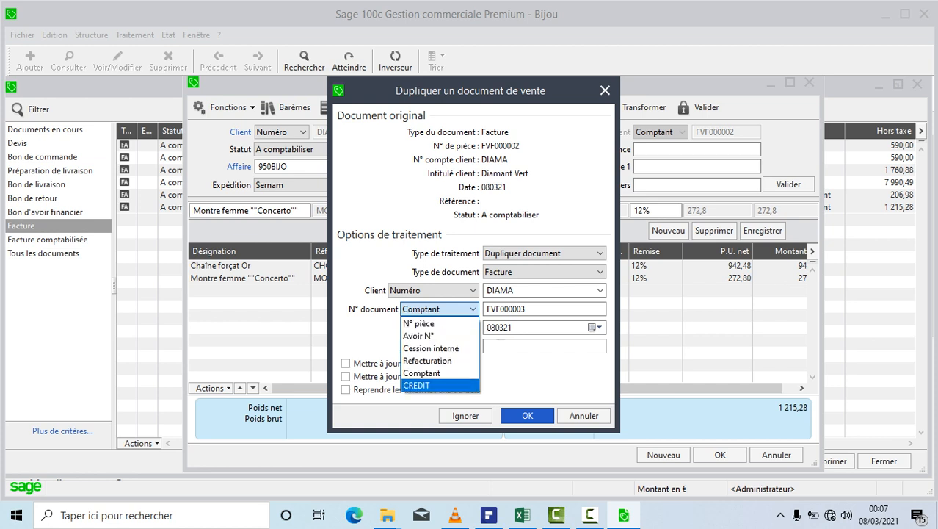
left_click(422, 385)
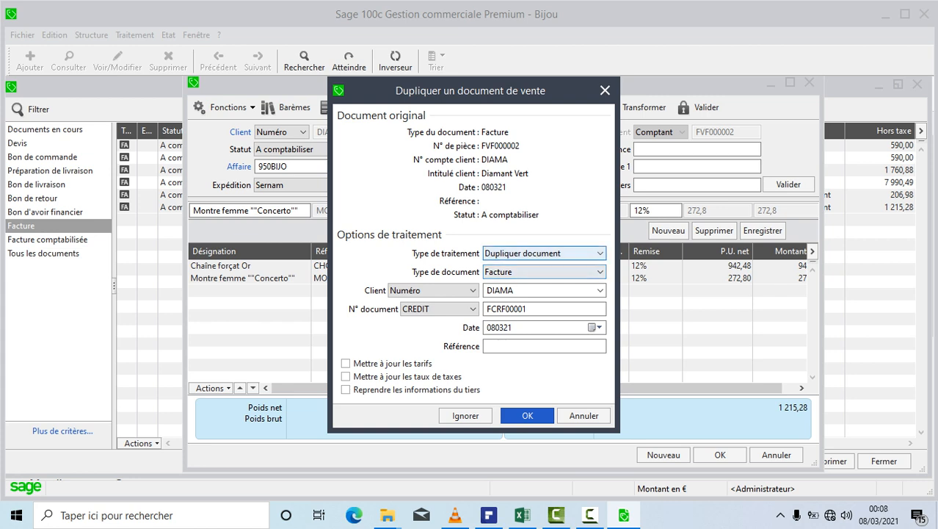
left_click(544, 253)
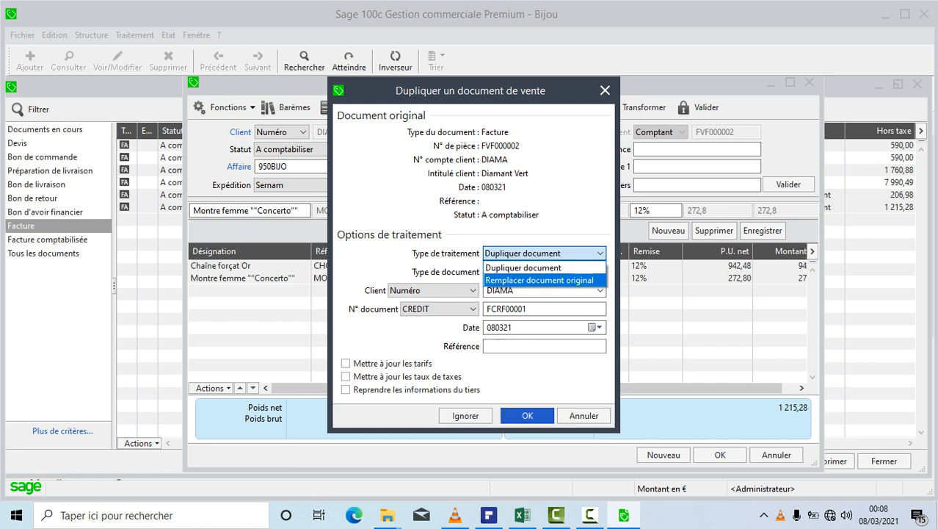
left_click(523, 278)
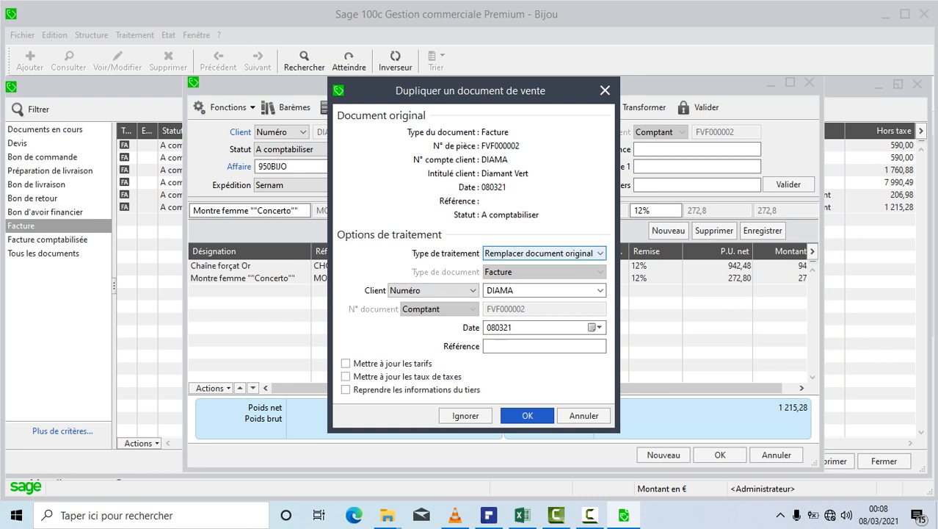
left_click(599, 254)
key("Return")
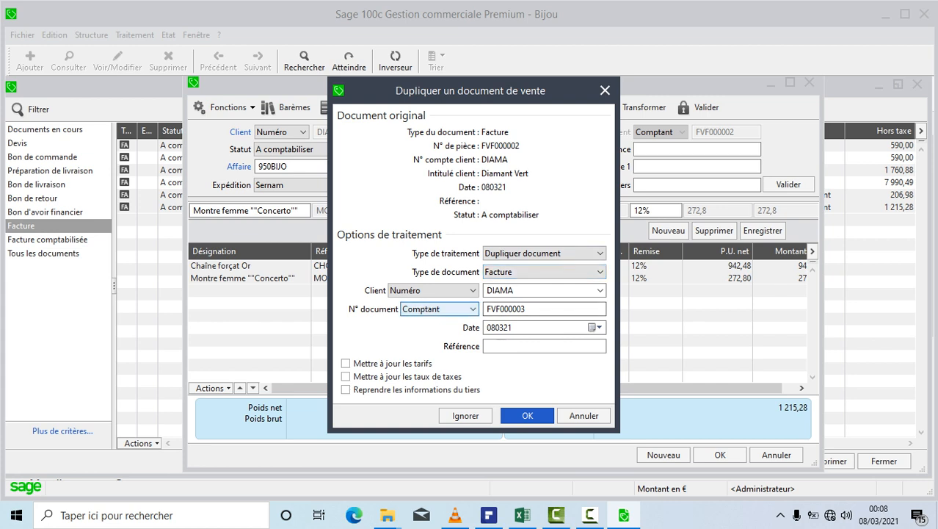
Step: Duplicate the invoice as a Facture for the same client, numbered in the CREDIT series
left_click(472, 309)
key("Return")
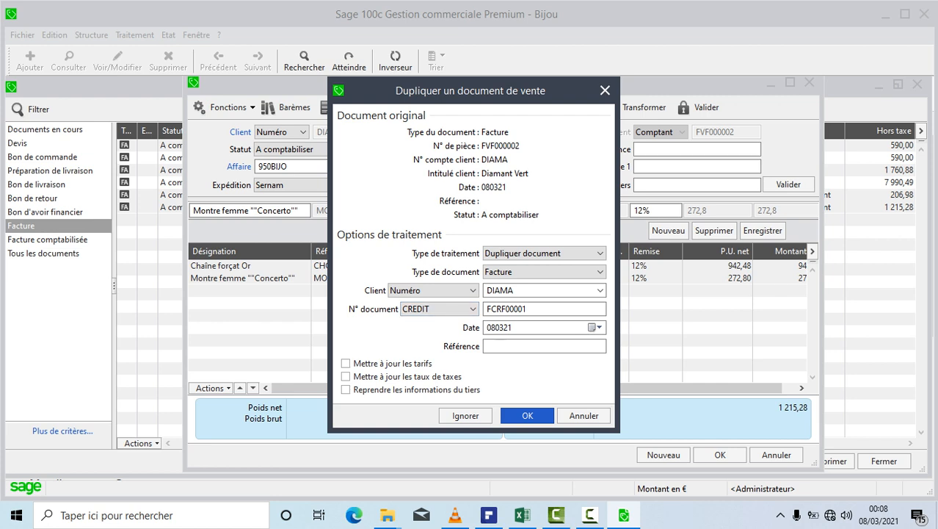
left_click(528, 416)
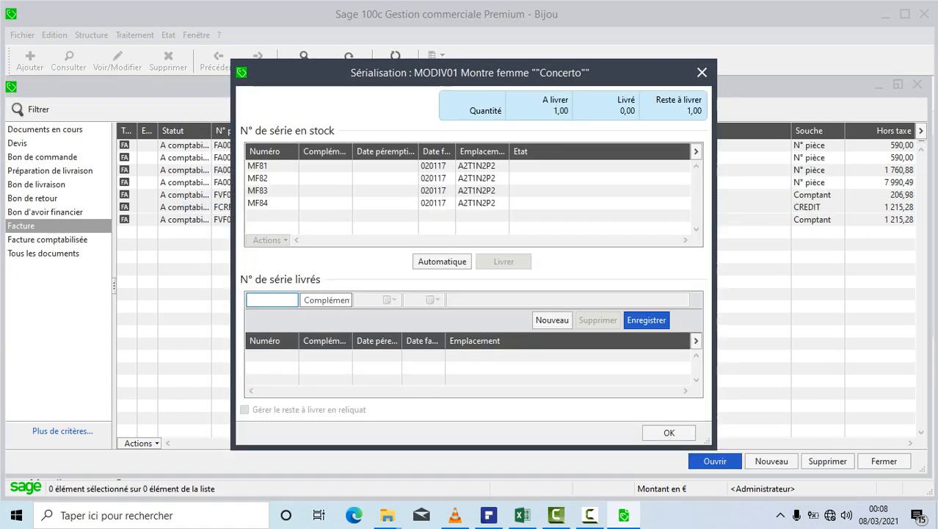
Step: Assign the serial number of MODIV01 automatically for the duplicated invoice, validate it and close the new invoice
left_click(442, 261)
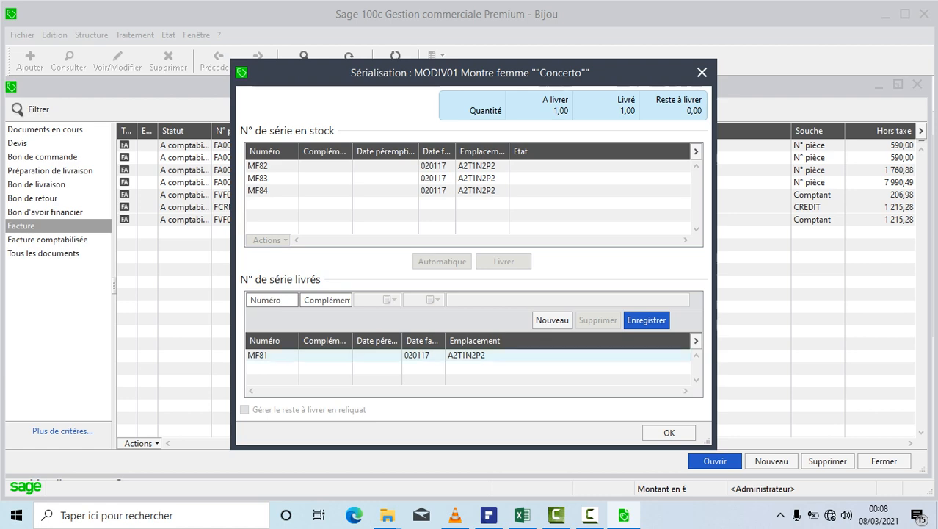
left_click(669, 432)
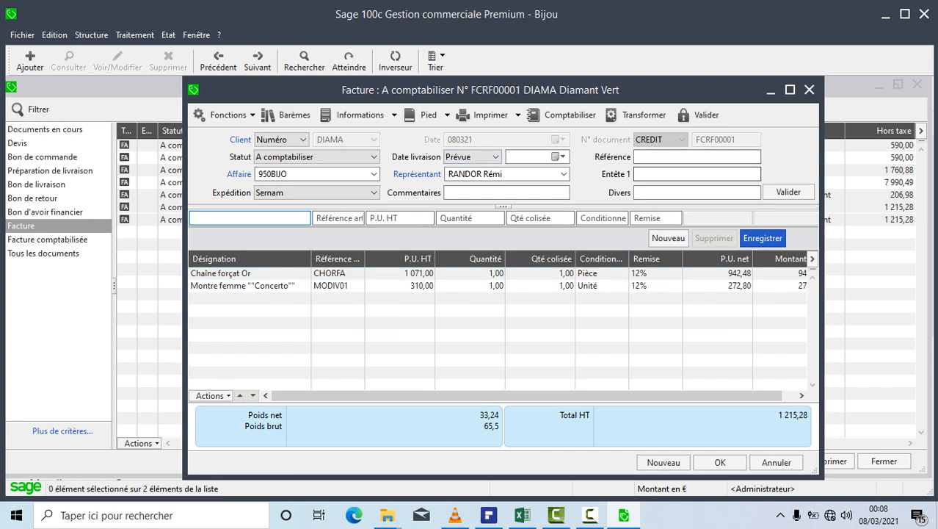
left_click(809, 89)
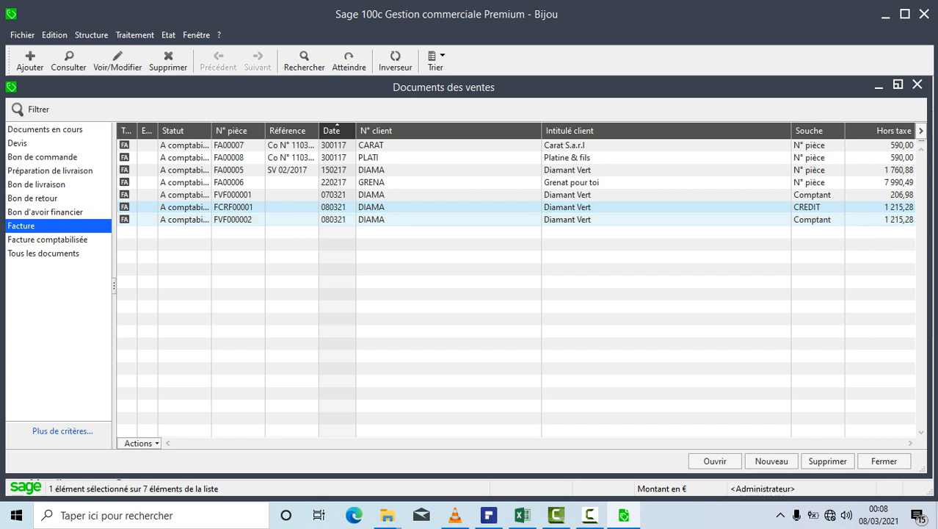
Step: Delete the original Comptant invoice dated 080321 for Diamant Vert from the sales documents list
left_click(367, 219)
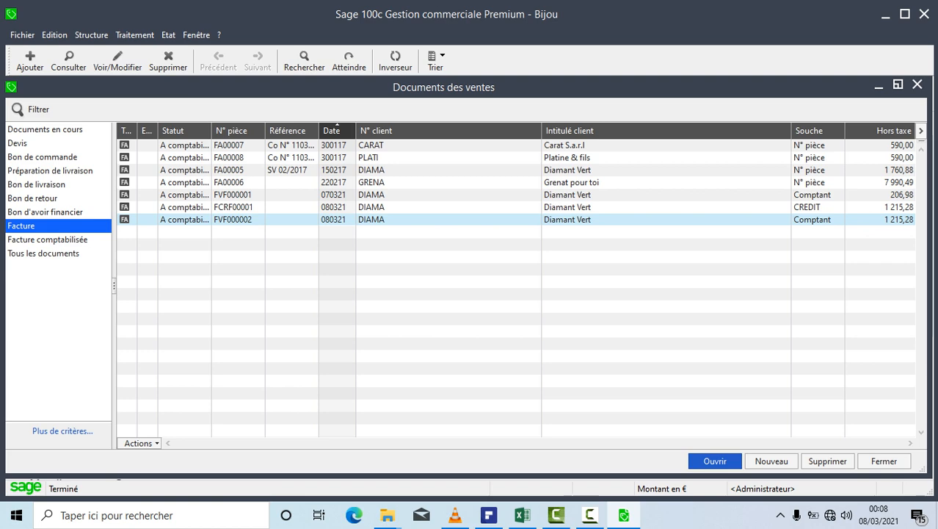
right_click(589, 219)
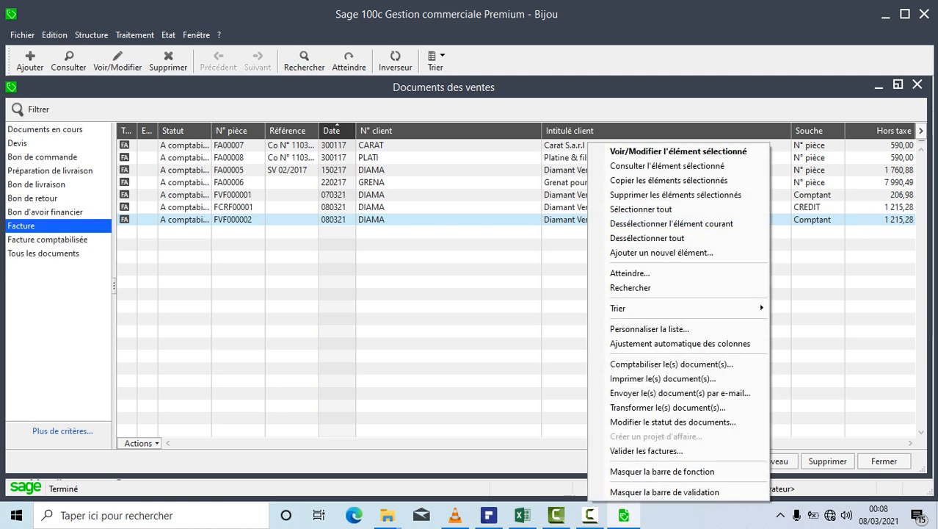
key("Down")
key("Return")
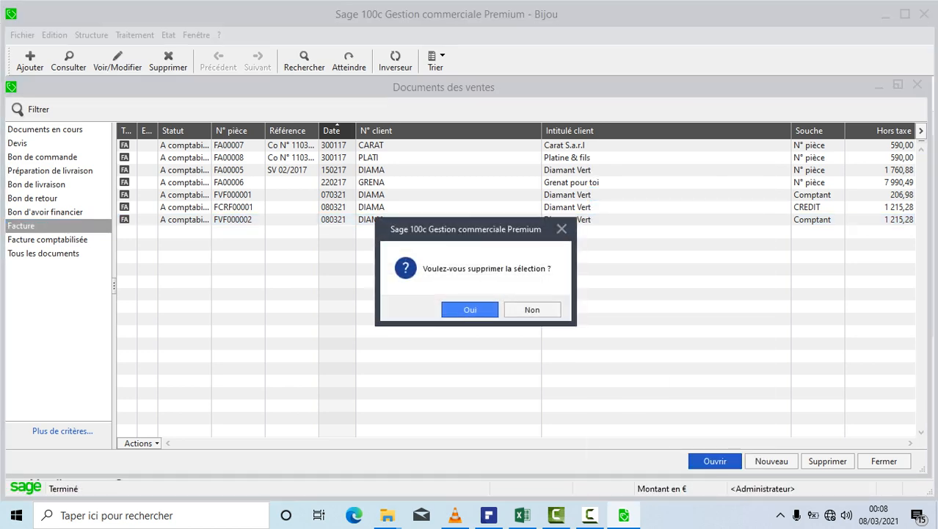
key("Return")
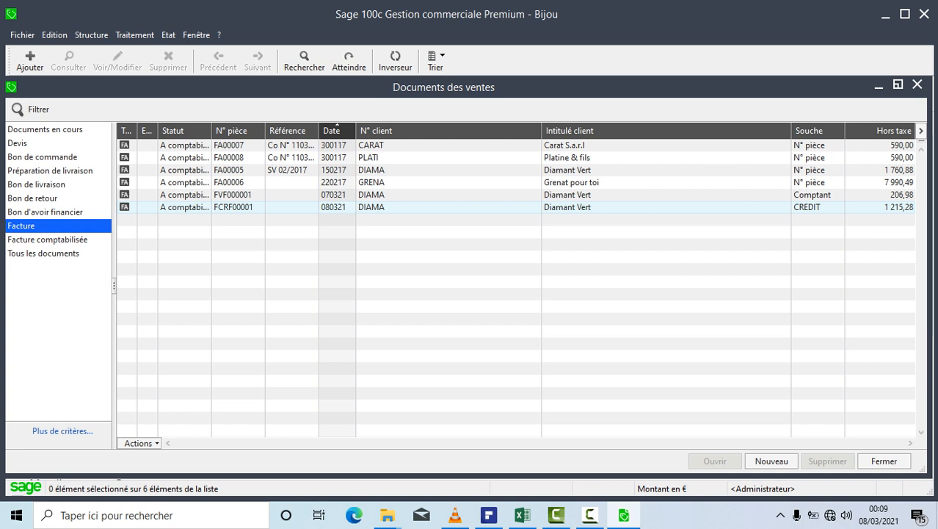
Step: Open the CREDIT invoice for Diamant Vert from the sales documents list
left_click(235, 207)
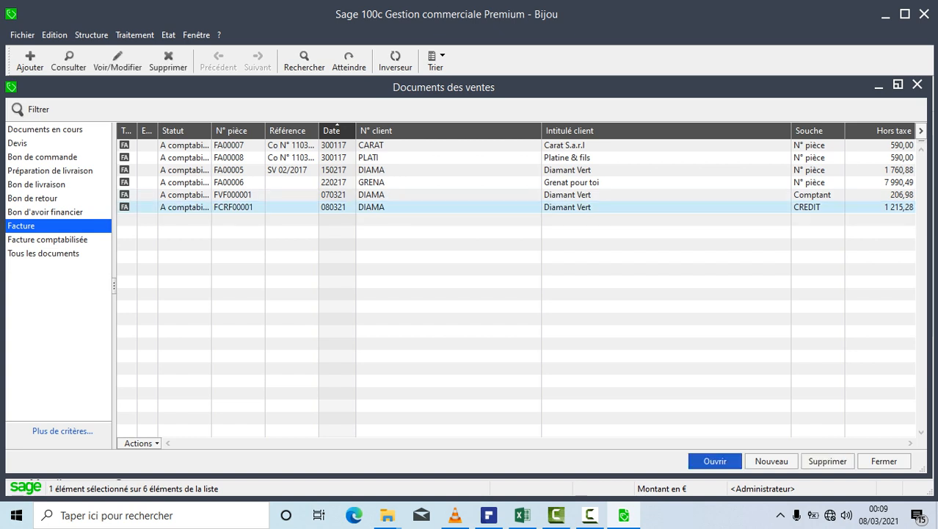
double_click(235, 207)
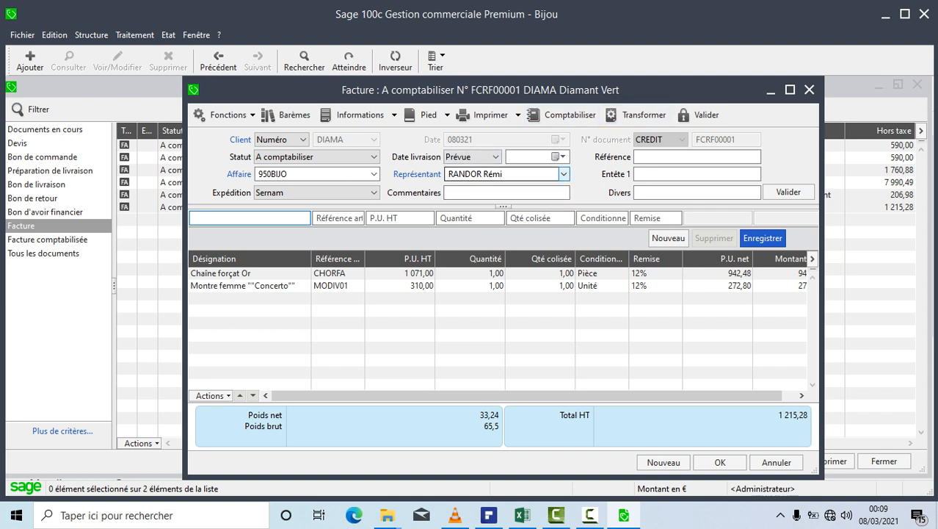
key("alt+e")
key("Down")
key("Down")
key("Down")
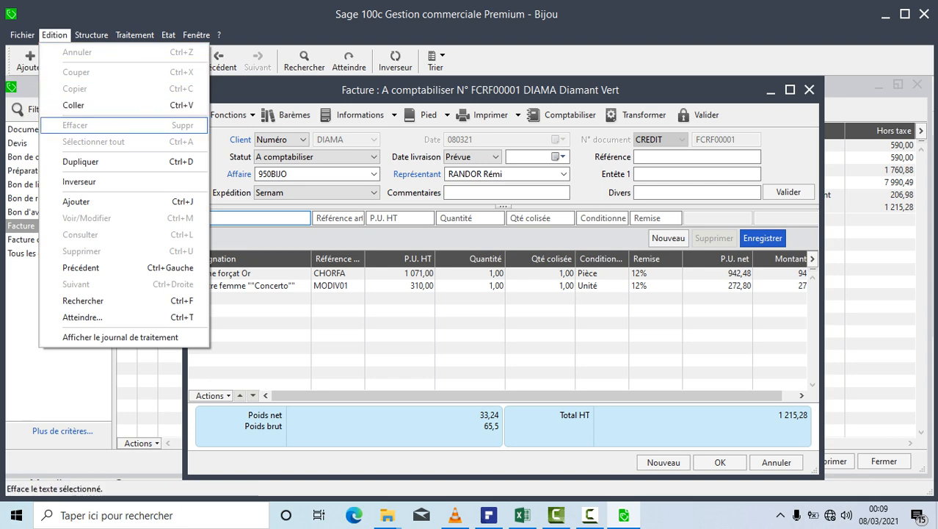
key("Return")
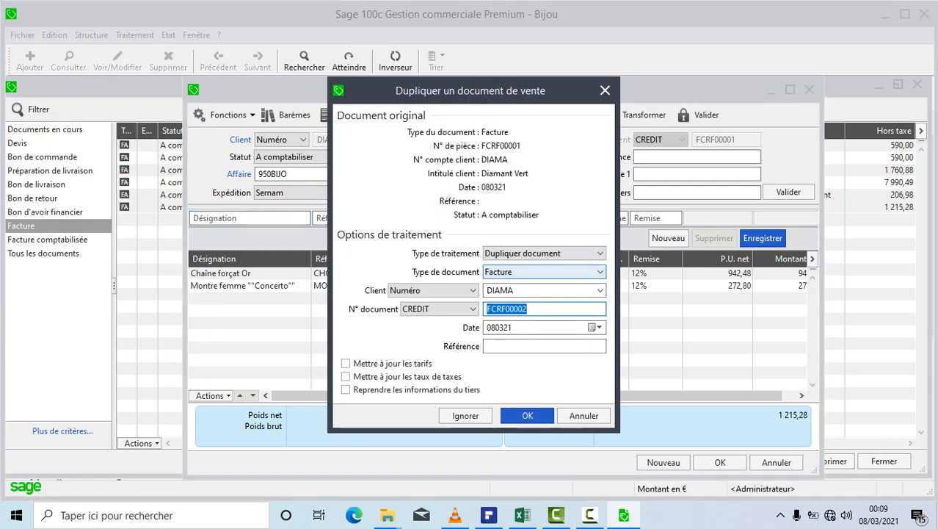
left_click(547, 254)
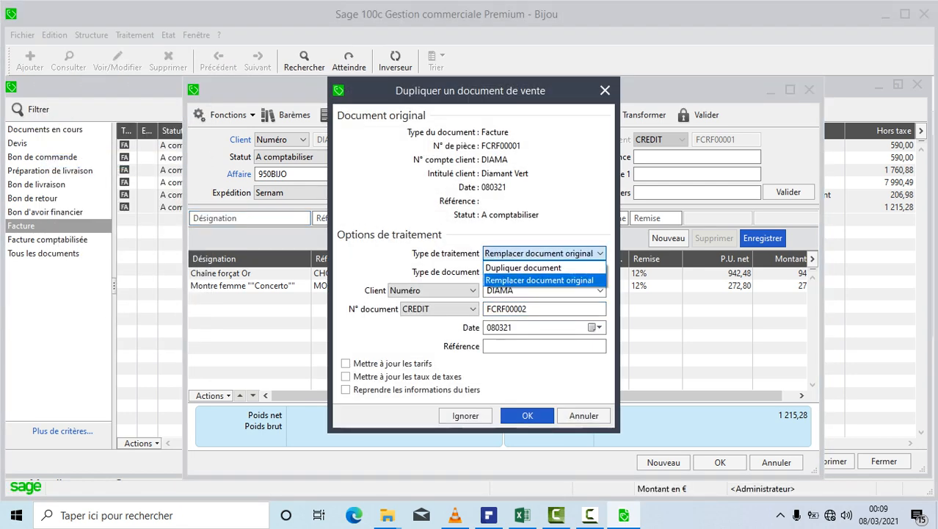
key("Return")
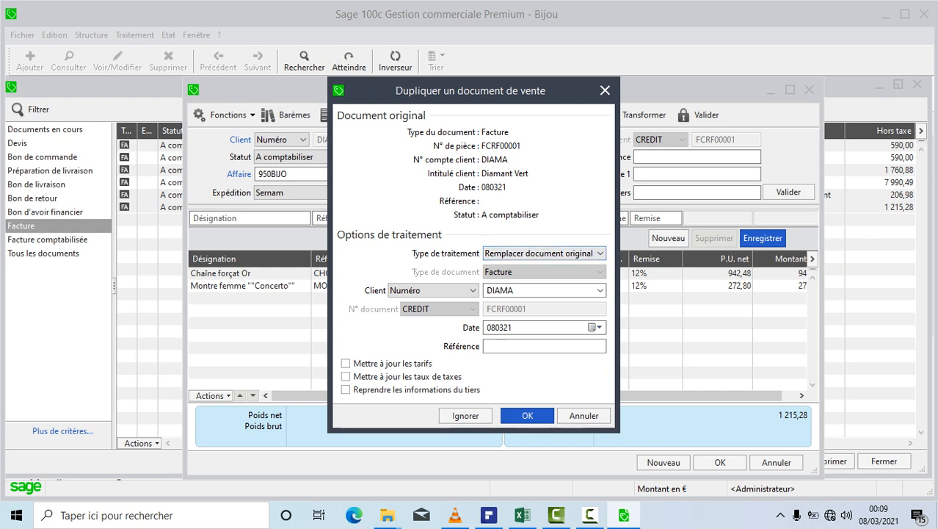
left_click(473, 290)
left_click(473, 291)
left_click(605, 89)
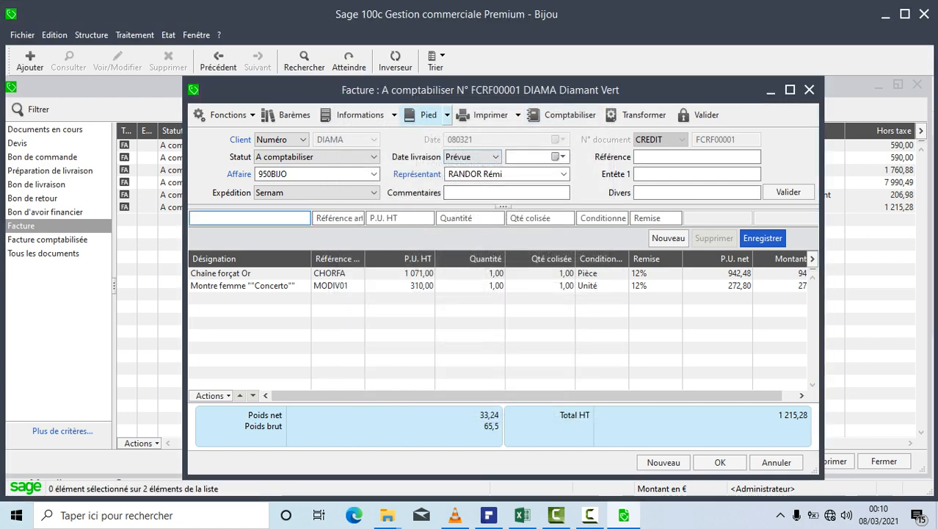
Step: Open the duplication options of the CREDIT invoice and set the processing type to Remplacer document original
left_click(54, 35)
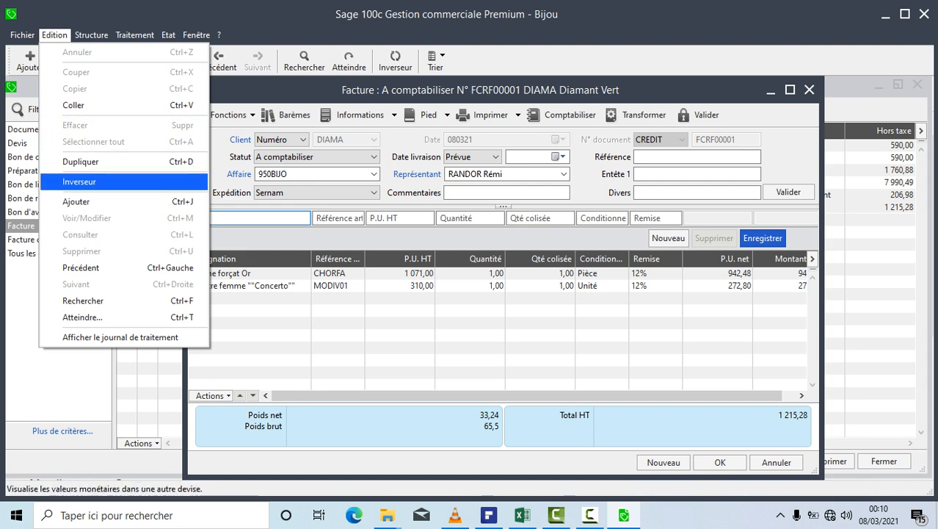
left_click(81, 161)
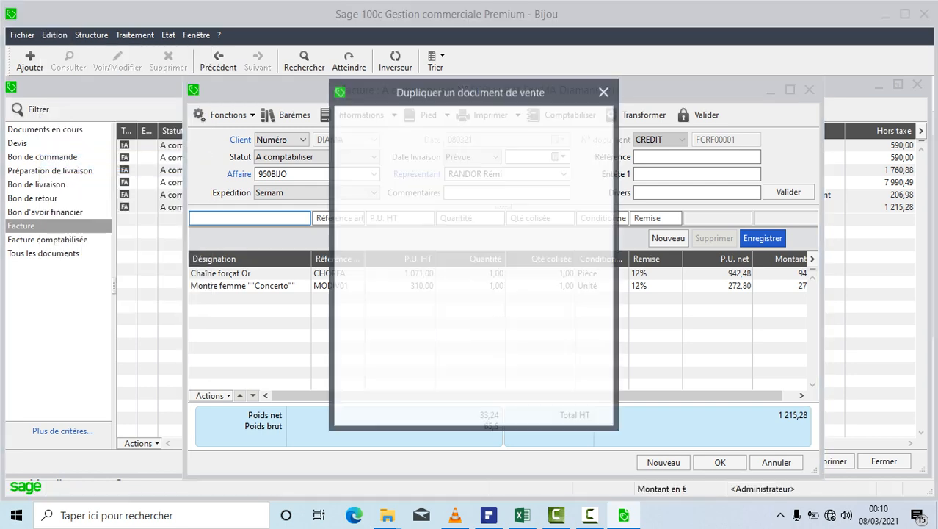
left_click(544, 253)
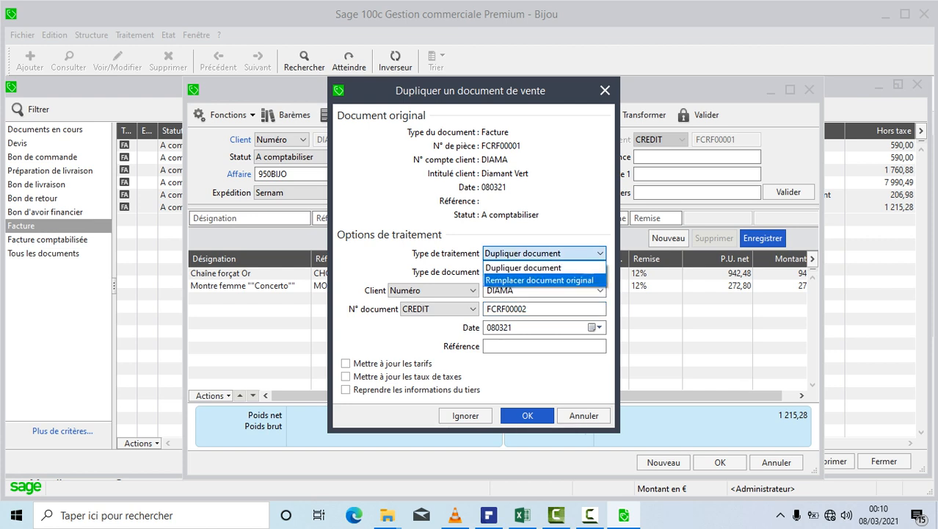
key("Return")
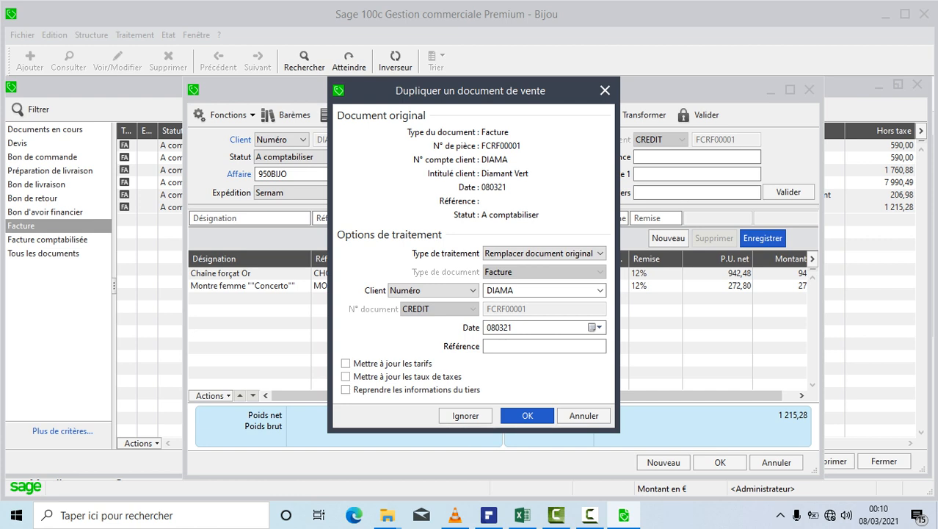
Step: Clear the client of the replacement document, browse the client list and choose Diamant Vert again
left_click_drag(519, 291, 471, 291)
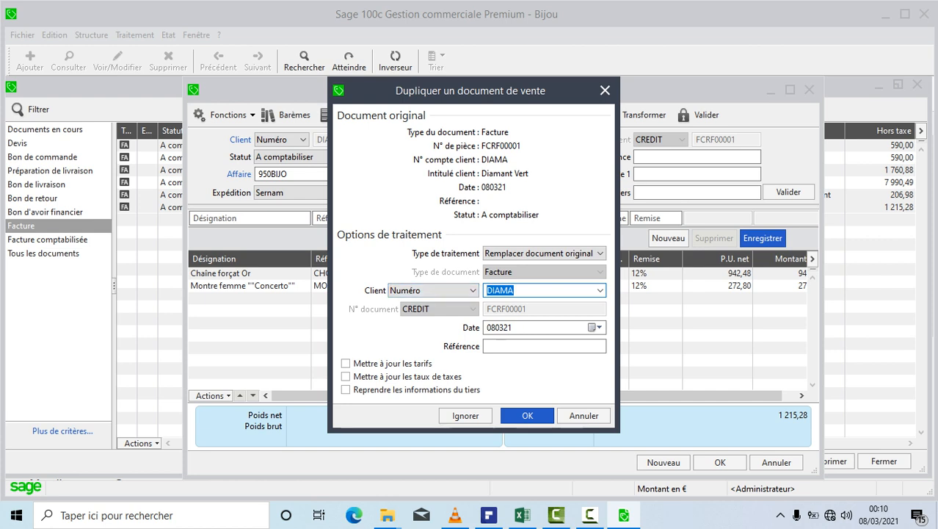
key("BackSpace")
left_click(601, 290)
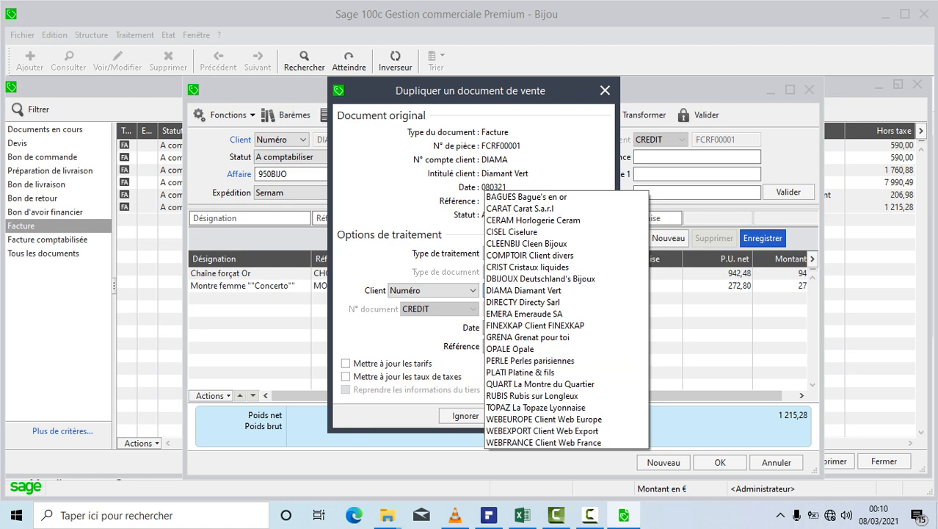
key("Escape")
left_click(601, 291)
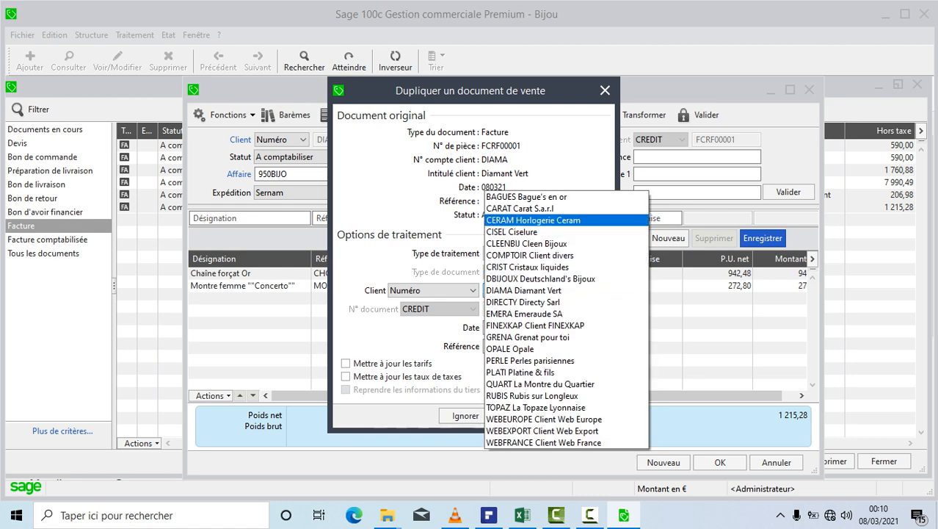
key("Up")
key("Up")
key("Up")
key("Up")
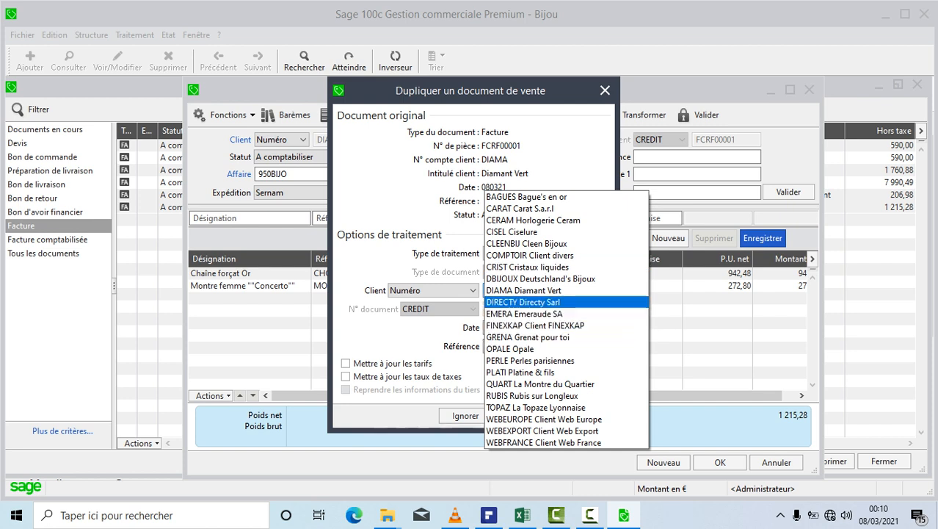
key("Return")
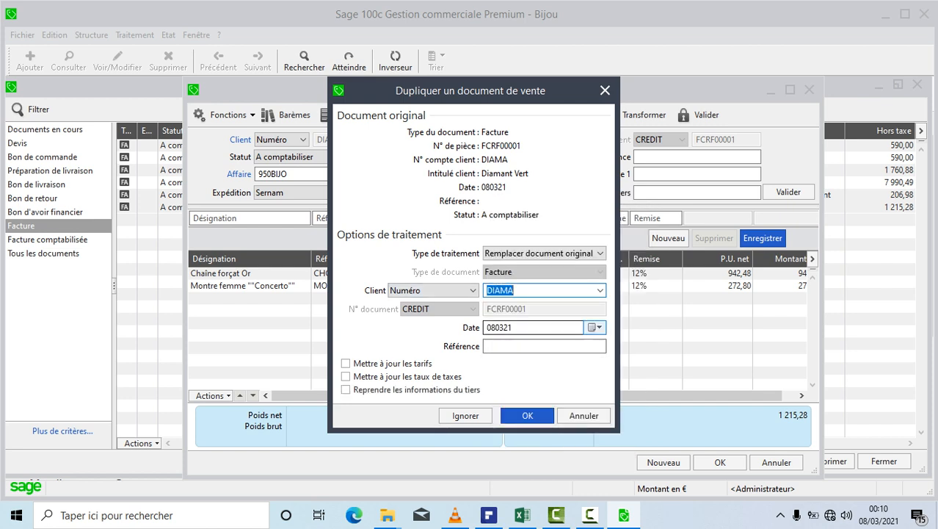
Step: View the date calendar for the replacement document, then close the duplication options without applying them
left_click(595, 327)
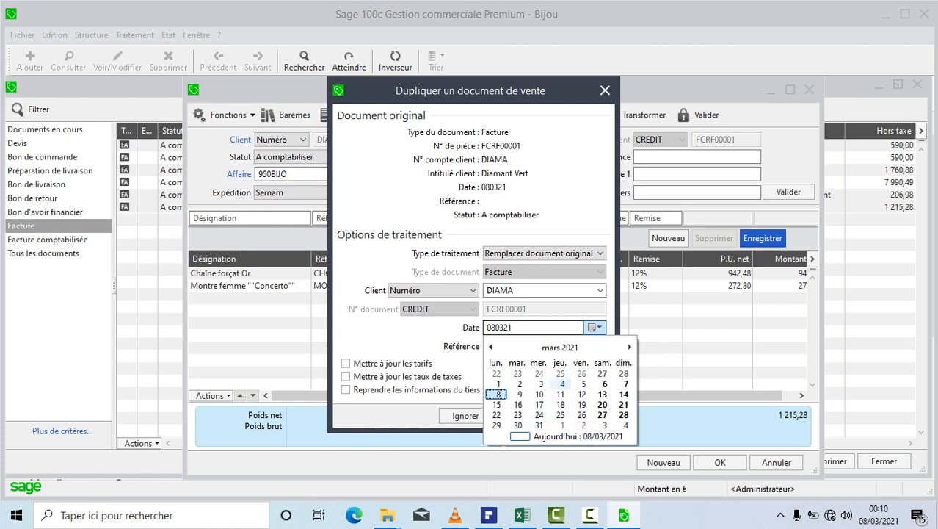
key("Escape")
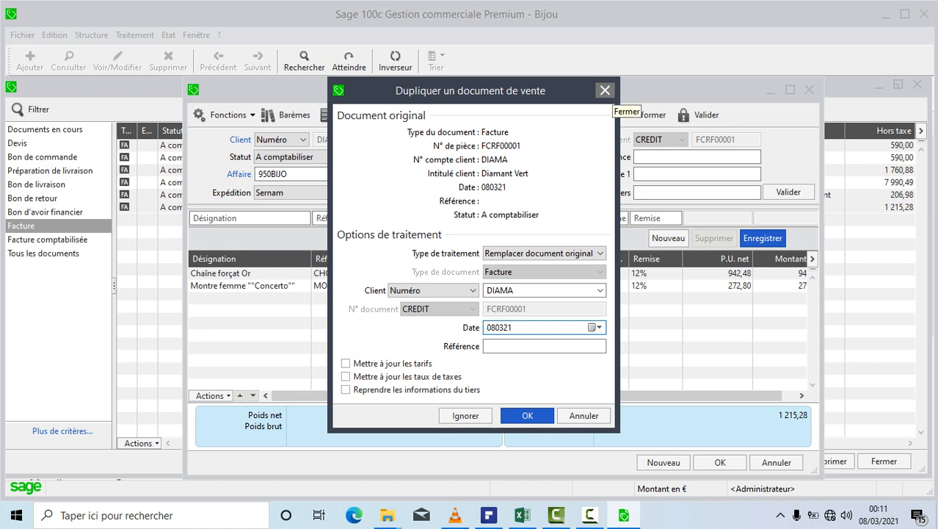
left_click(605, 91)
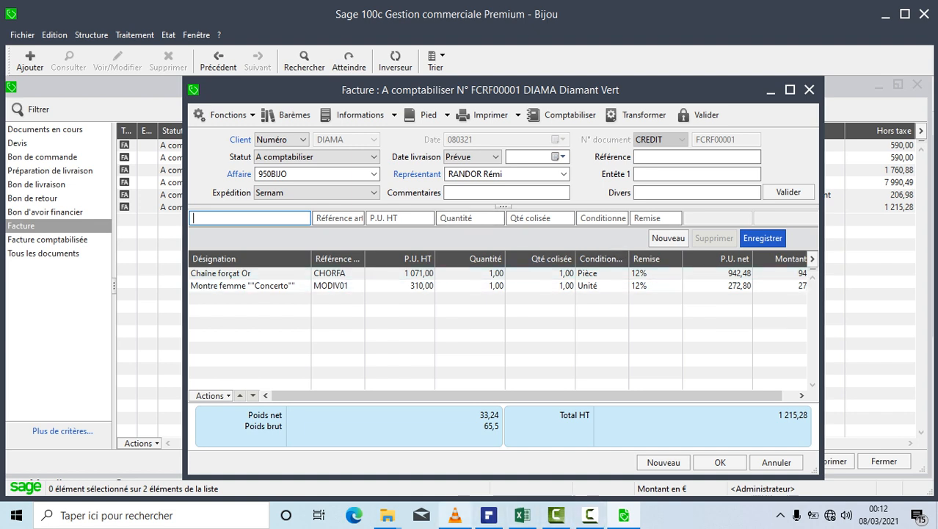
Step: Switch to the sage 100c folder in File Explorer, view the contents of Sage Software Pack 2017 and return to the parent folder
mouse_move(387, 515)
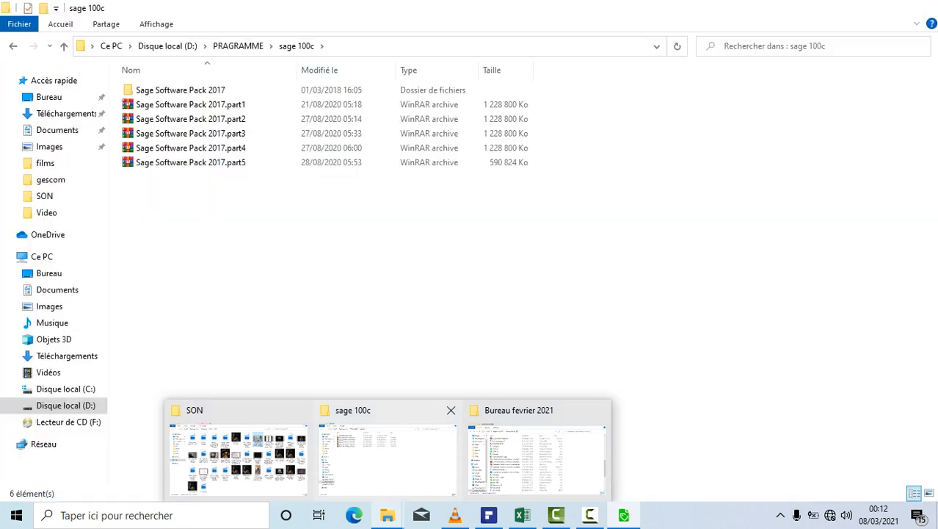
left_click(388, 449)
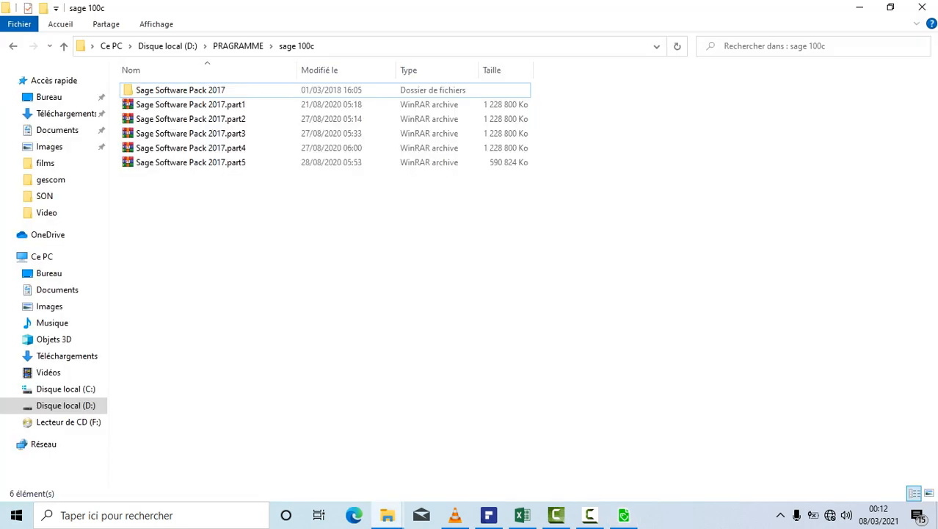
double_click(176, 90)
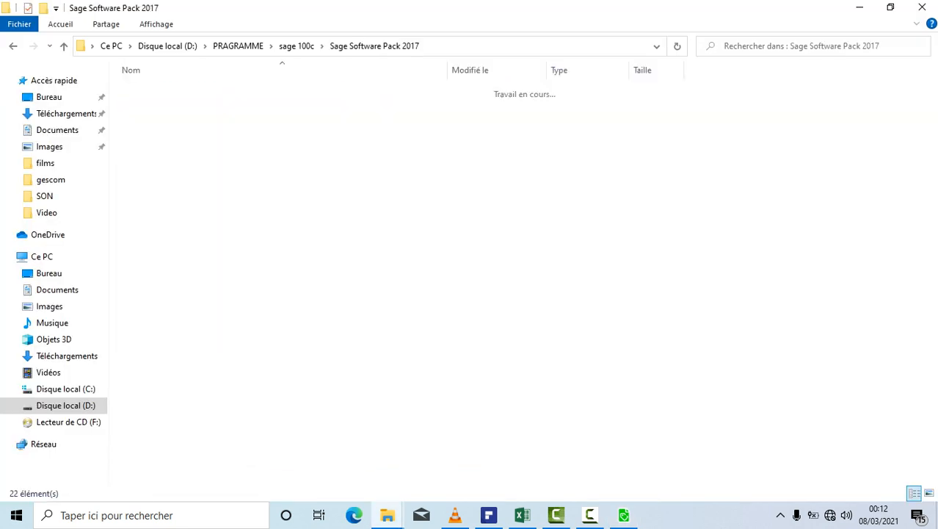
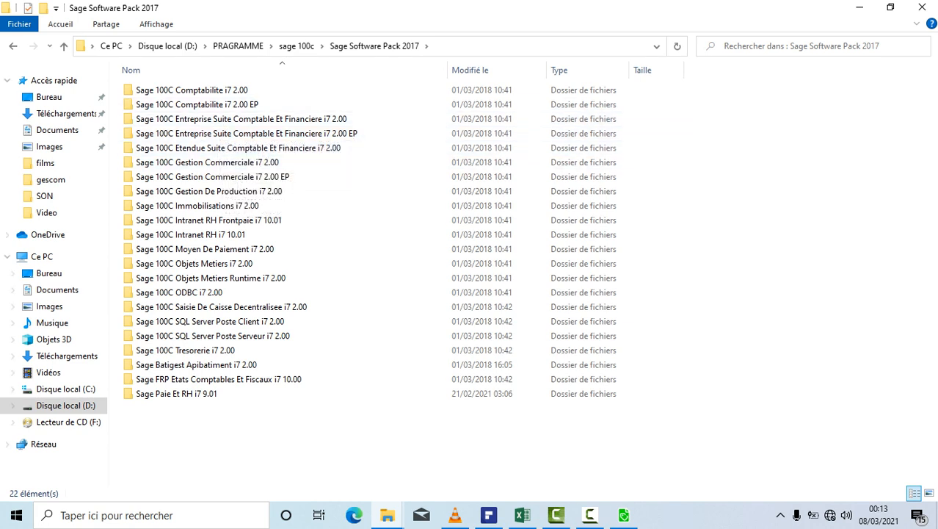
left_click(64, 45)
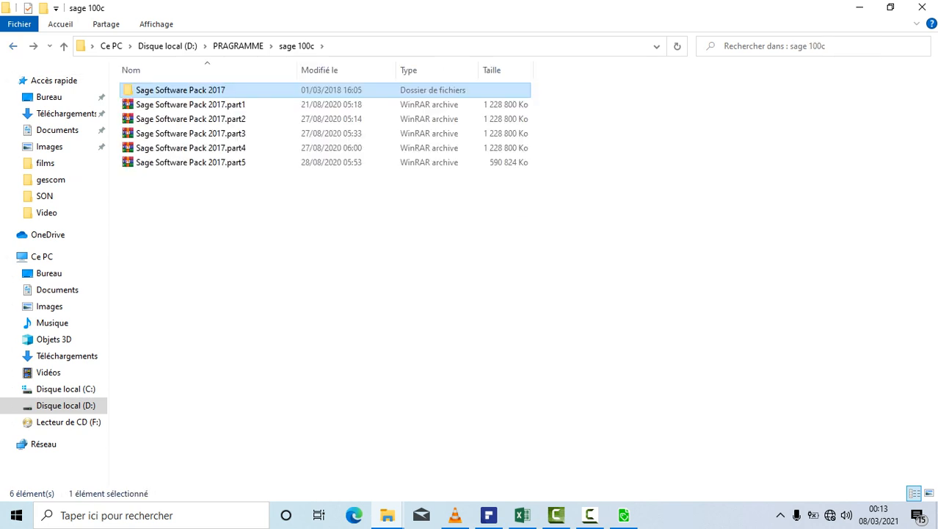